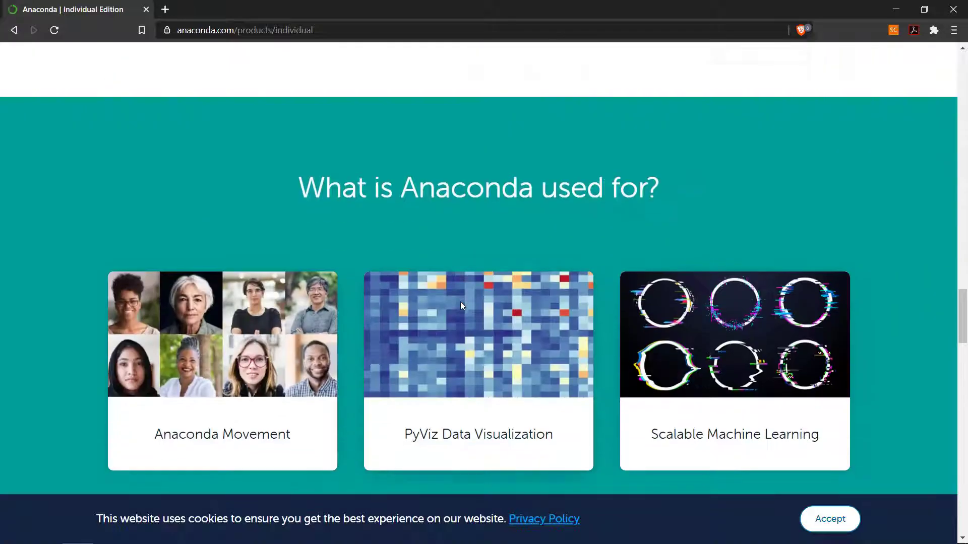
Step: Download the 64-Bit Graphical Installer of Anaconda for Windows and save it to the Downloads folder
{"action": "scroll", "coordinate": [462, 305], "scroll_direction": "down", "scroll_amount": 8}
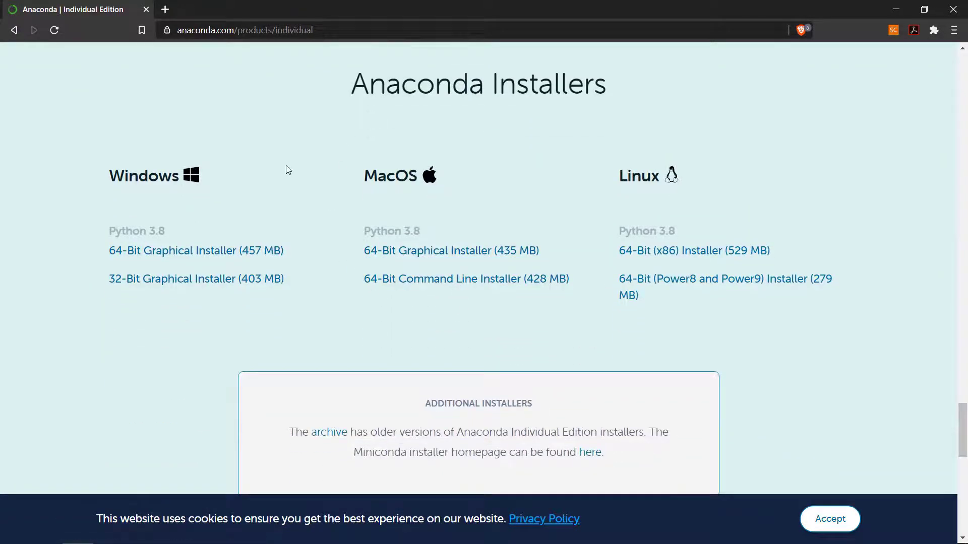
{"action": "right_click", "coordinate": [165, 254]}
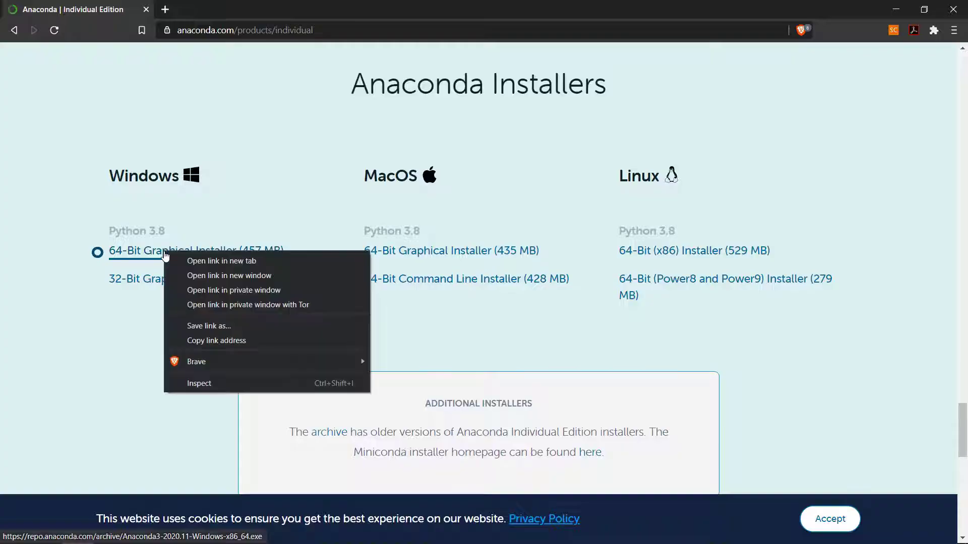
{"action": "left_click", "coordinate": [135, 255]}
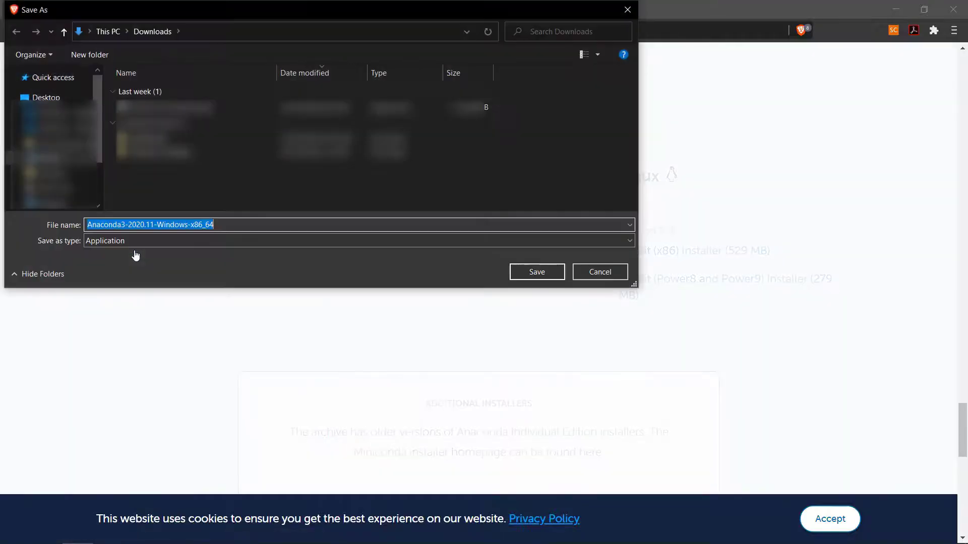
{"action": "left_click", "coordinate": [534, 280]}
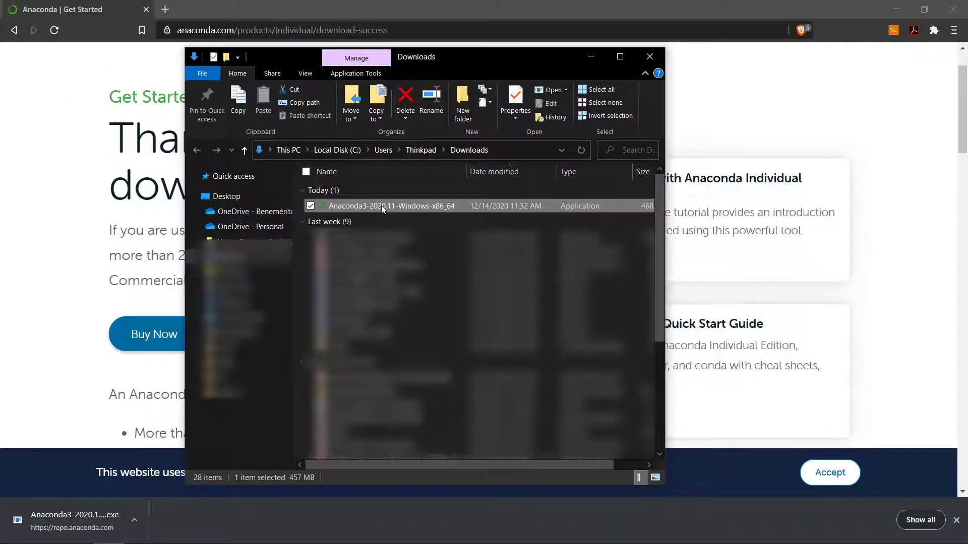
Step: Run the downloaded Anaconda3-2020.11-Windows-x86_64 installer as administrator and minimize the Downloads window
{"action": "right_click", "coordinate": [381, 204]}
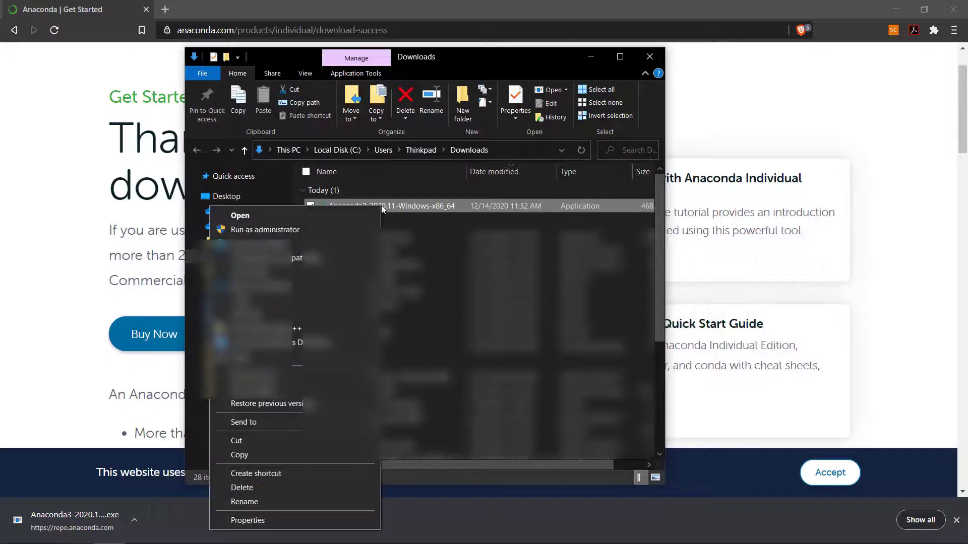
{"action": "left_click", "coordinate": [288, 230]}
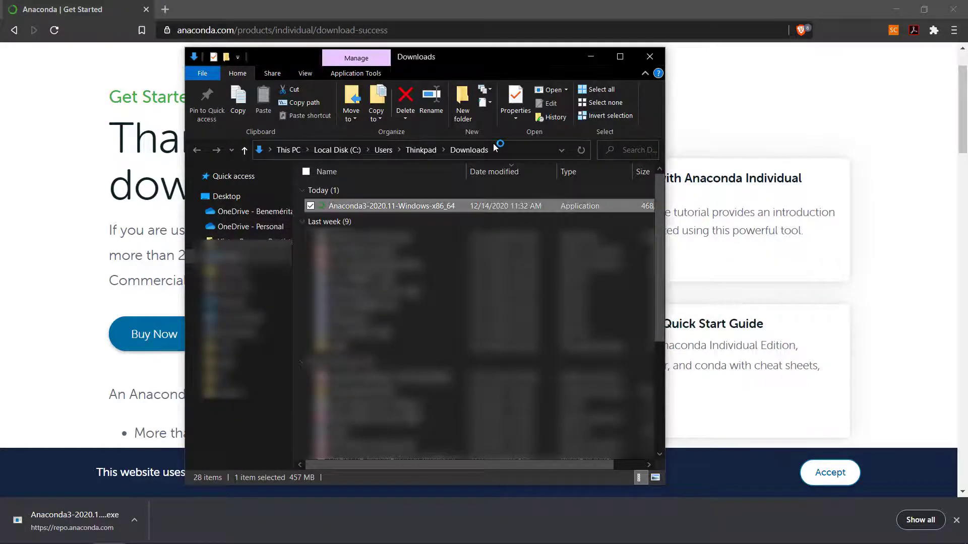
{"action": "left_click", "coordinate": [590, 56]}
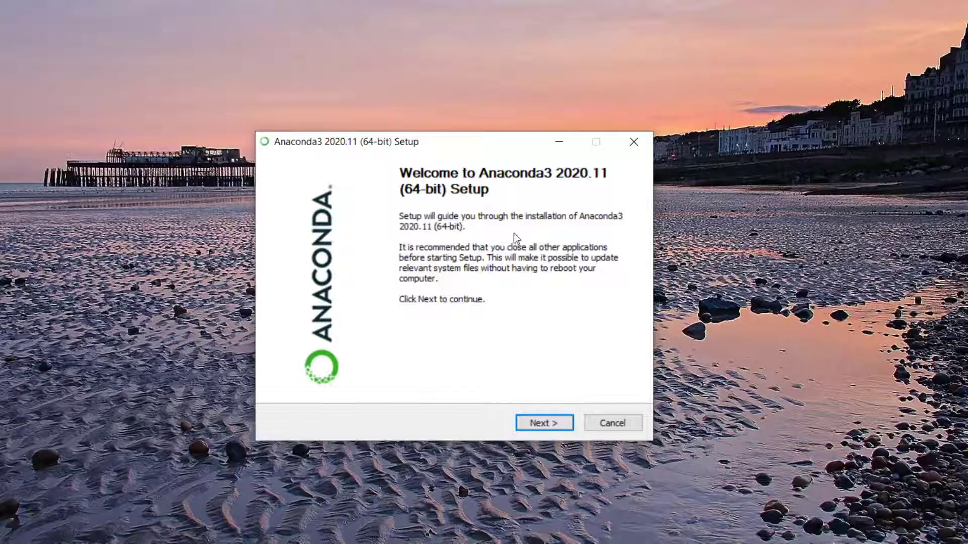
Step: Install Anaconda3 for All Users in C:\ProgramData\Anaconda3, registered as the system Python 3.8 and without adding it to PATH
{"action": "left_click", "coordinate": [528, 423]}
{"action": "left_click", "coordinate": [527, 422]}
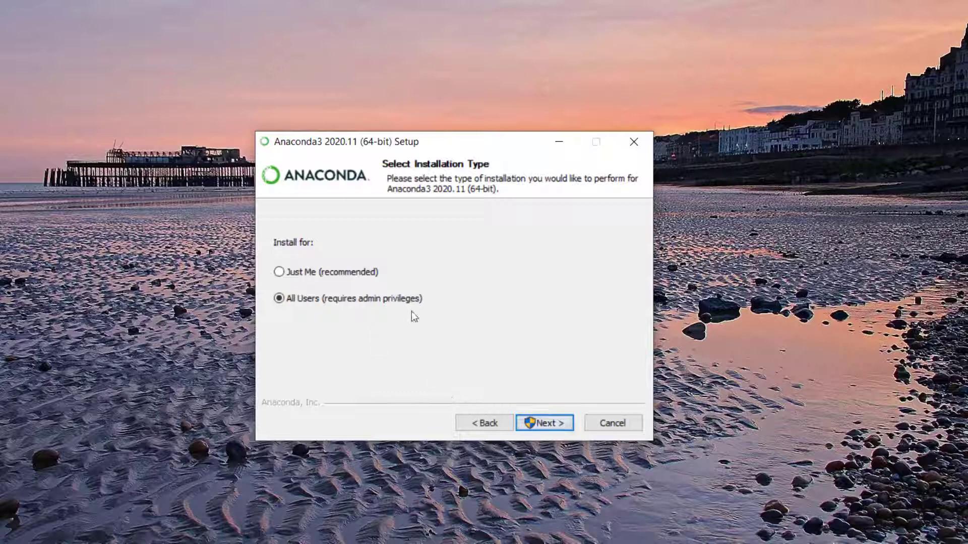
{"action": "left_click", "coordinate": [547, 424]}
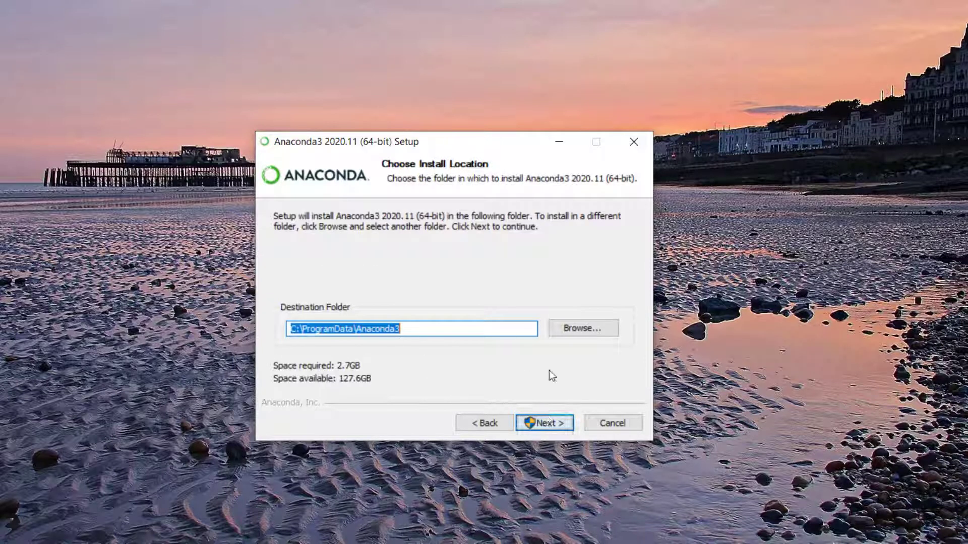
{"action": "left_click", "coordinate": [539, 423]}
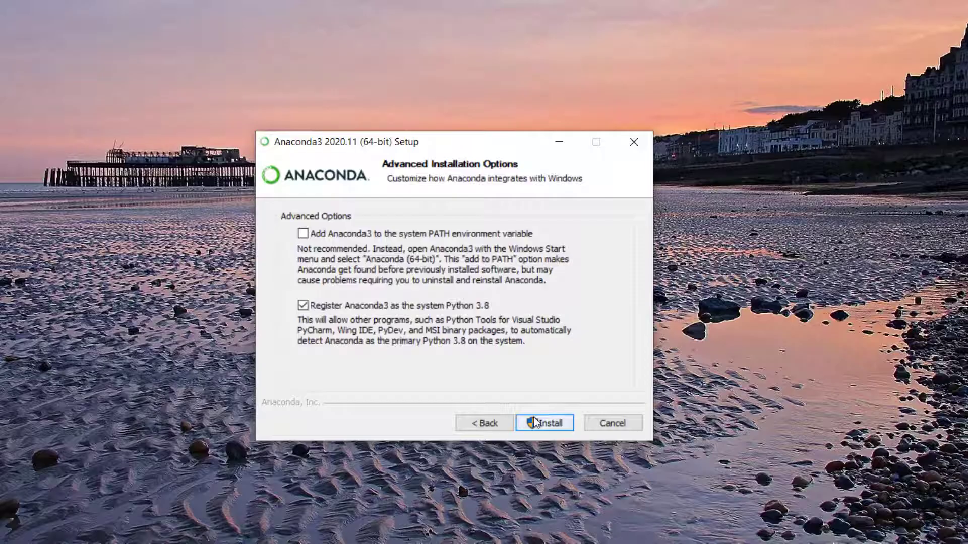
{"action": "left_click", "coordinate": [534, 423]}
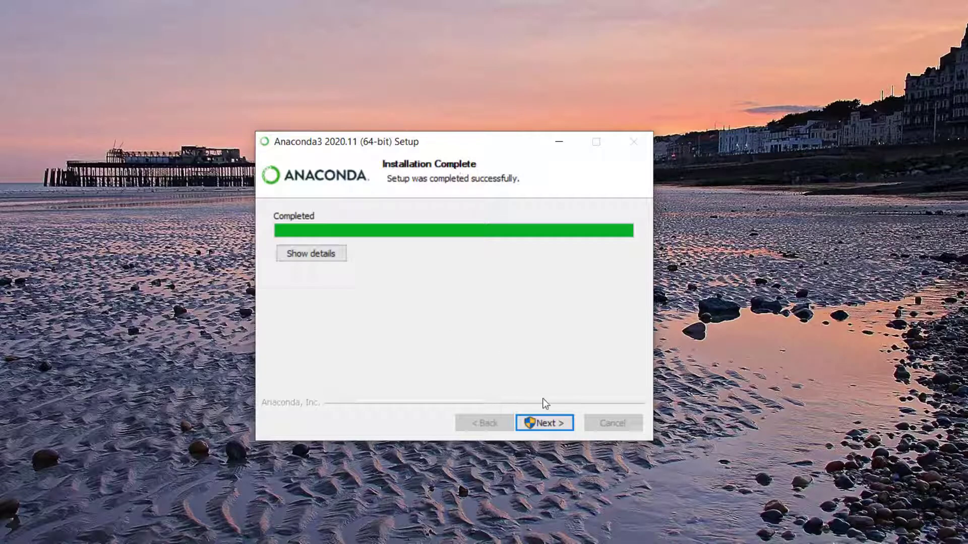
Step: Go through the remaining setup pages and finish the Anaconda3 installation wizard
{"action": "left_click", "coordinate": [536, 423]}
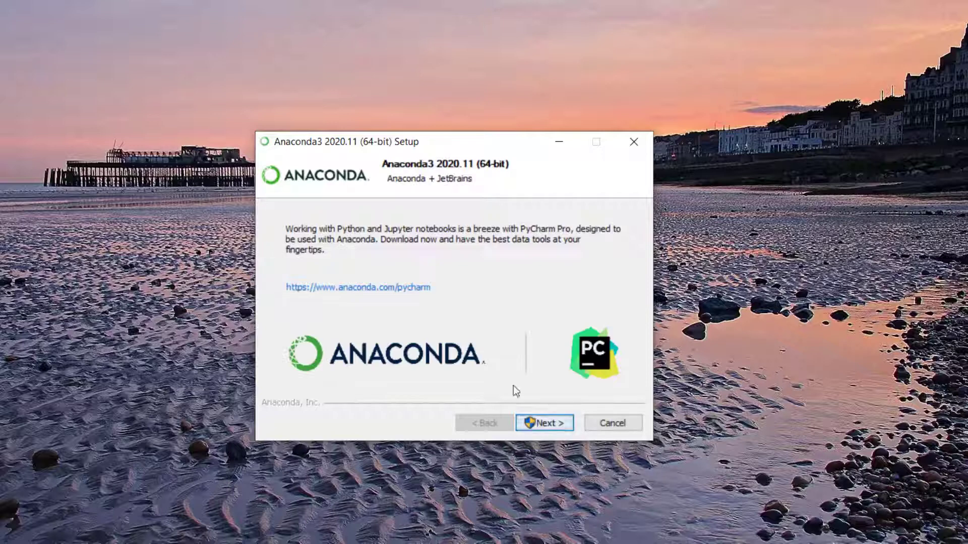
{"action": "left_click", "coordinate": [539, 423]}
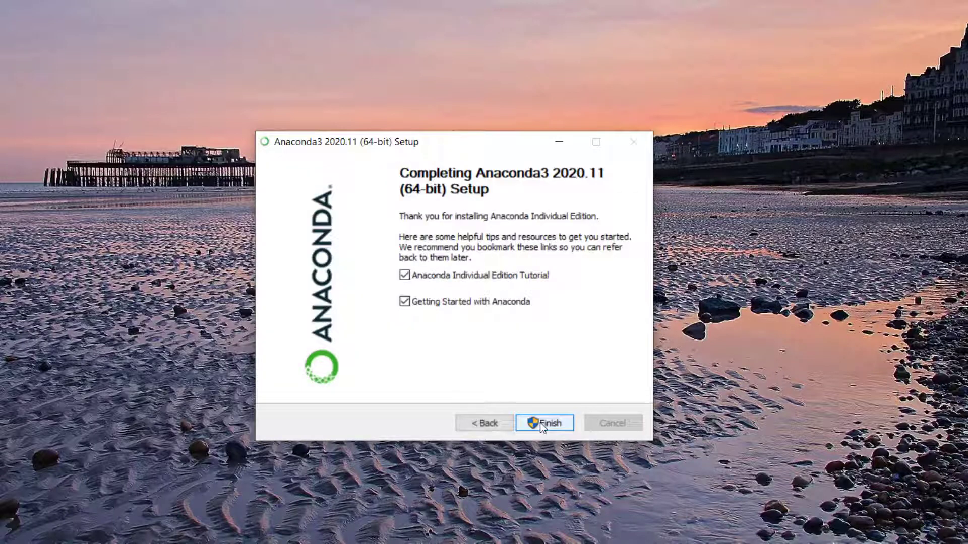
{"action": "left_click", "coordinate": [405, 276]}
{"action": "left_click", "coordinate": [405, 276]}
{"action": "left_click", "coordinate": [547, 423]}
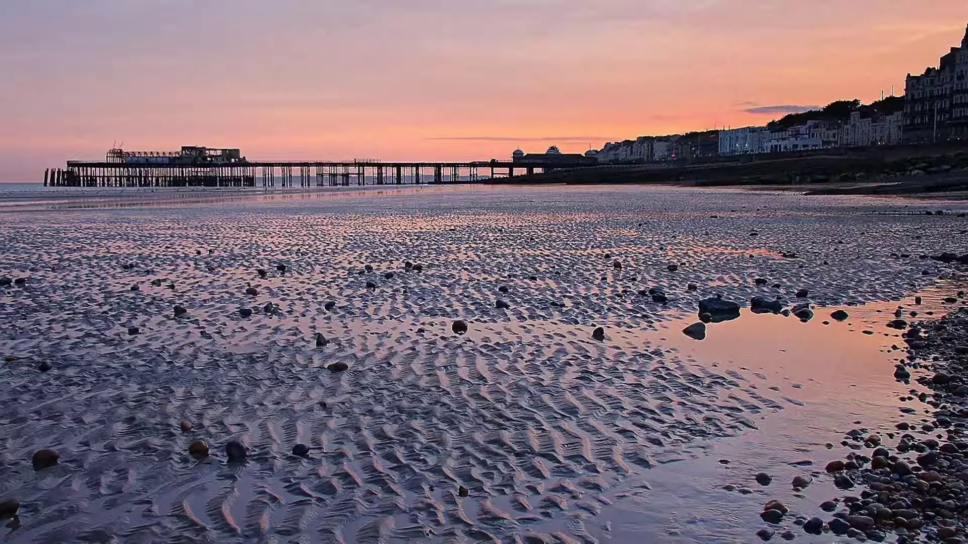
Step: Launch Anaconda Navigator from the Anaconda3 (64-bit) program group and show its environments
{"action": "key", "text": "super"}
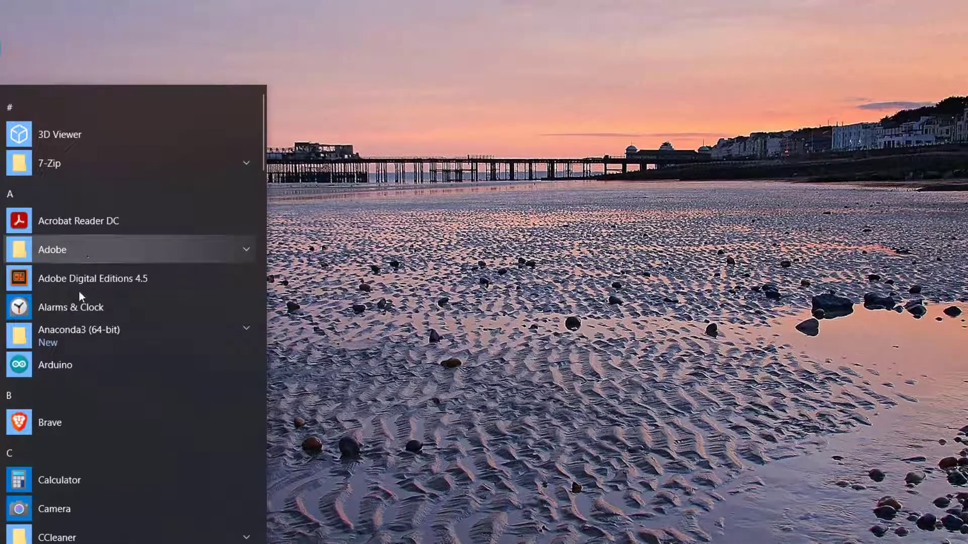
{"action": "left_click", "coordinate": [137, 338]}
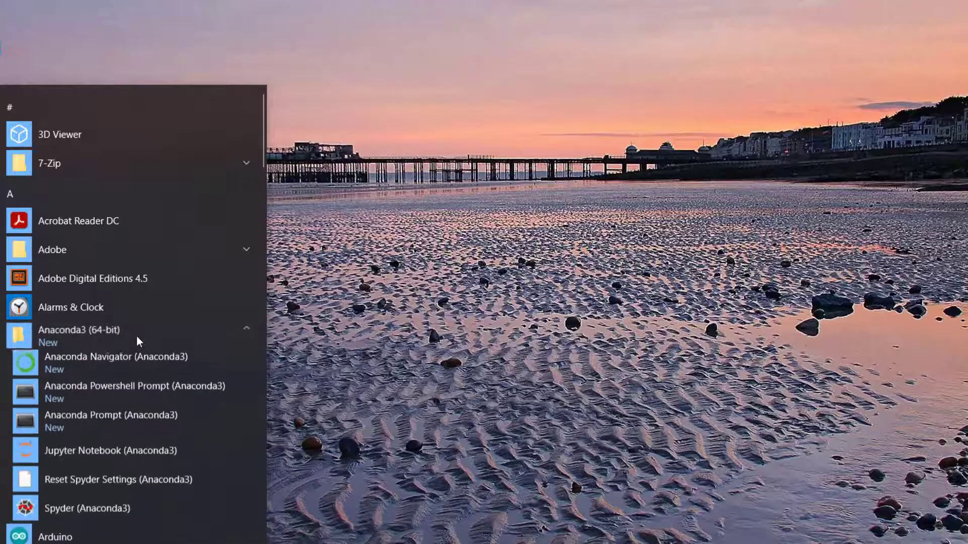
{"action": "left_click", "coordinate": [83, 358]}
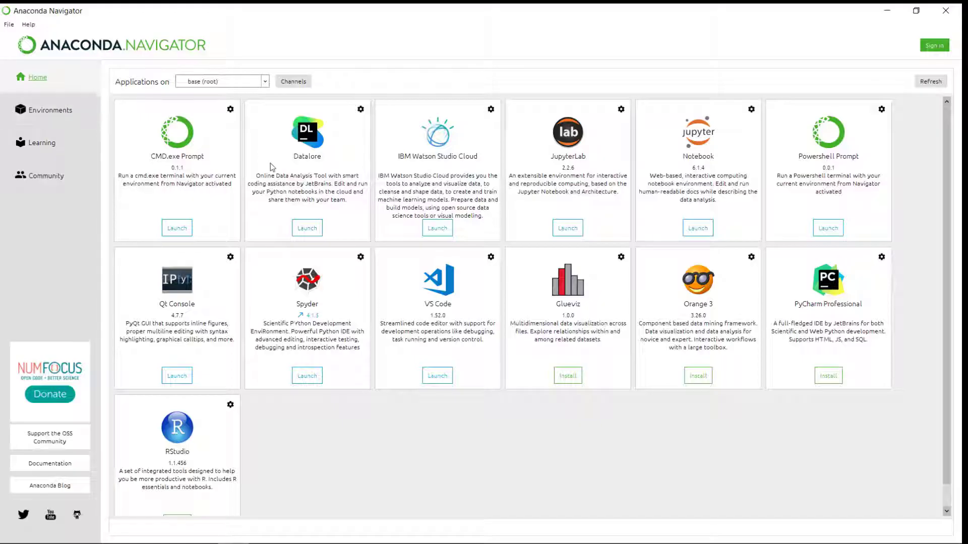
{"action": "left_click", "coordinate": [68, 112]}
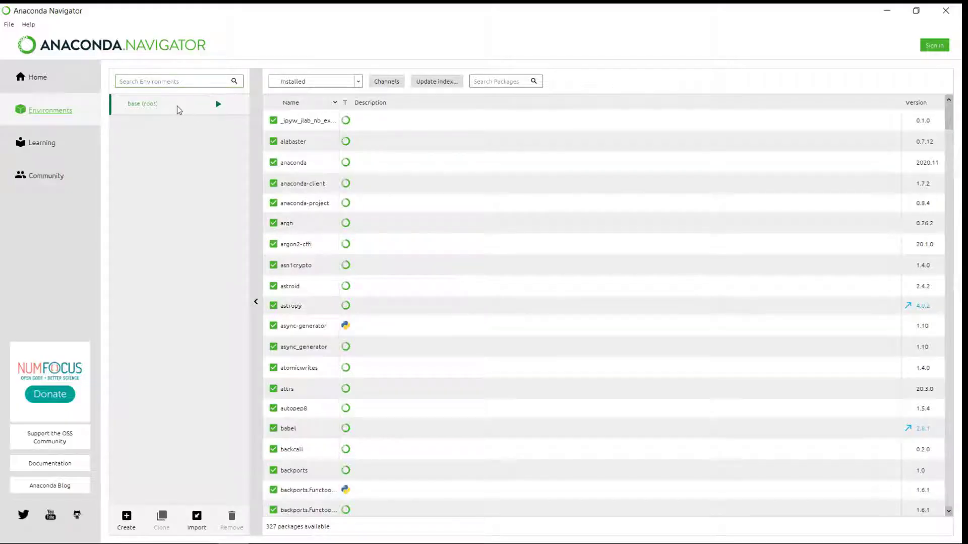
Step: Examine the package filter options and the list of packages installed in the base (root) environment
{"action": "left_click", "coordinate": [315, 82]}
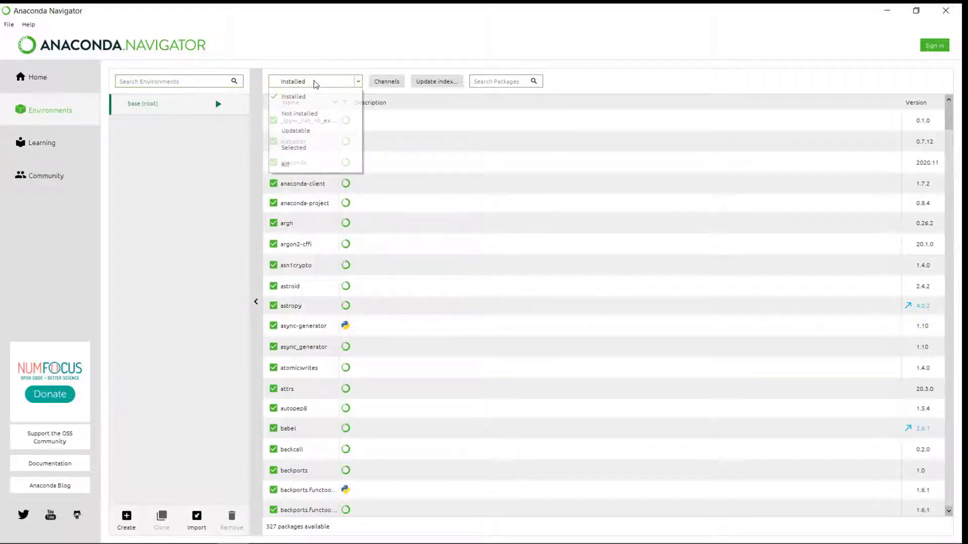
{"action": "left_click", "coordinate": [205, 149]}
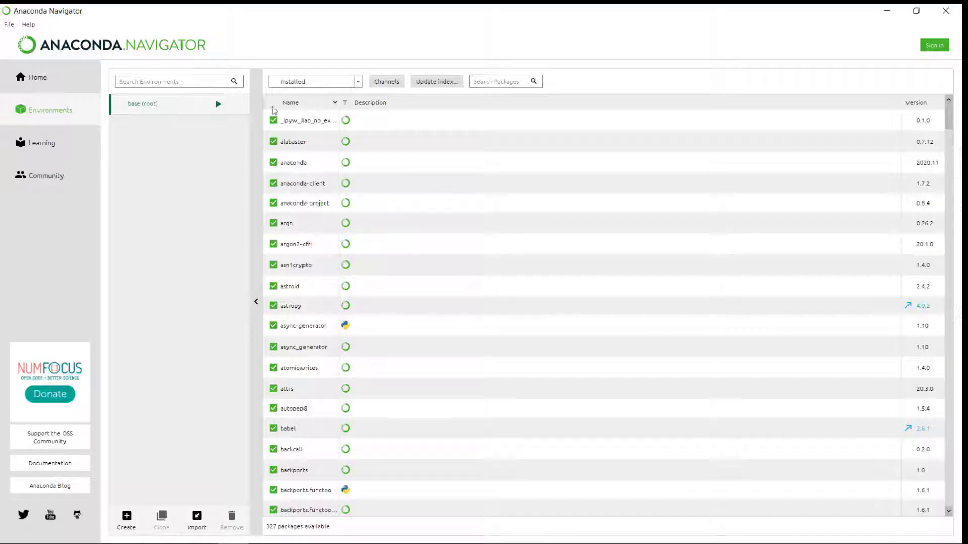
{"action": "left_click", "coordinate": [351, 84]}
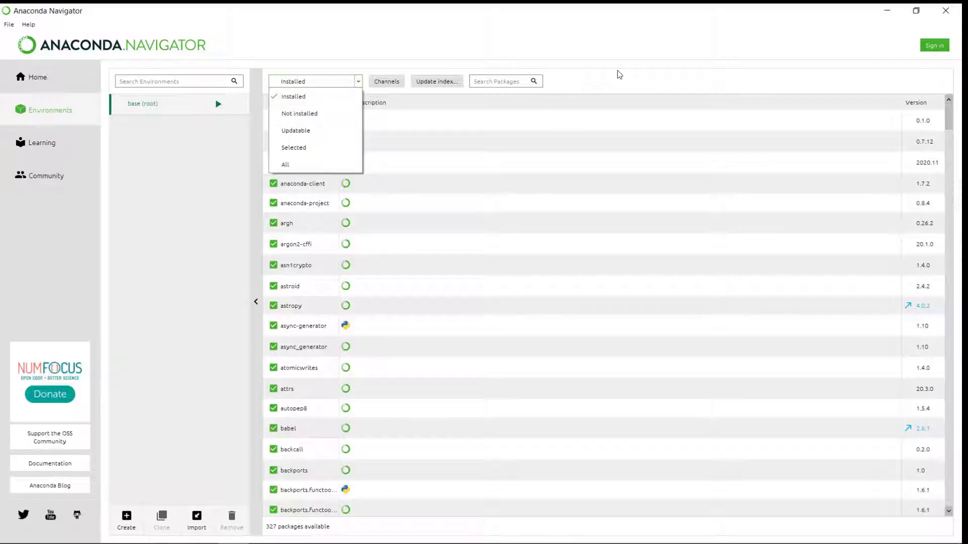
{"action": "left_click", "coordinate": [619, 74]}
{"action": "scroll", "coordinate": [462, 282], "scroll_direction": "down", "scroll_amount": 12}
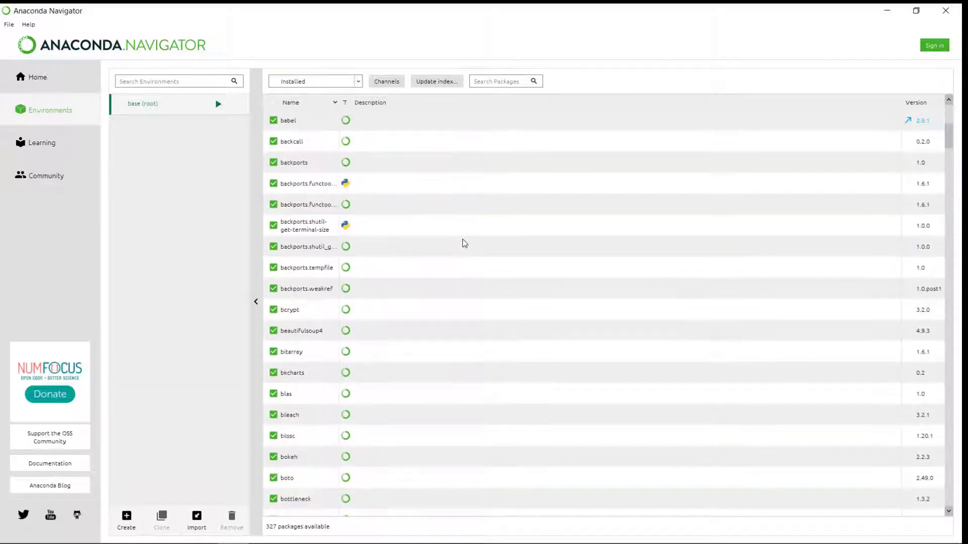
{"action": "scroll", "coordinate": [464, 244], "scroll_direction": "down", "scroll_amount": 20}
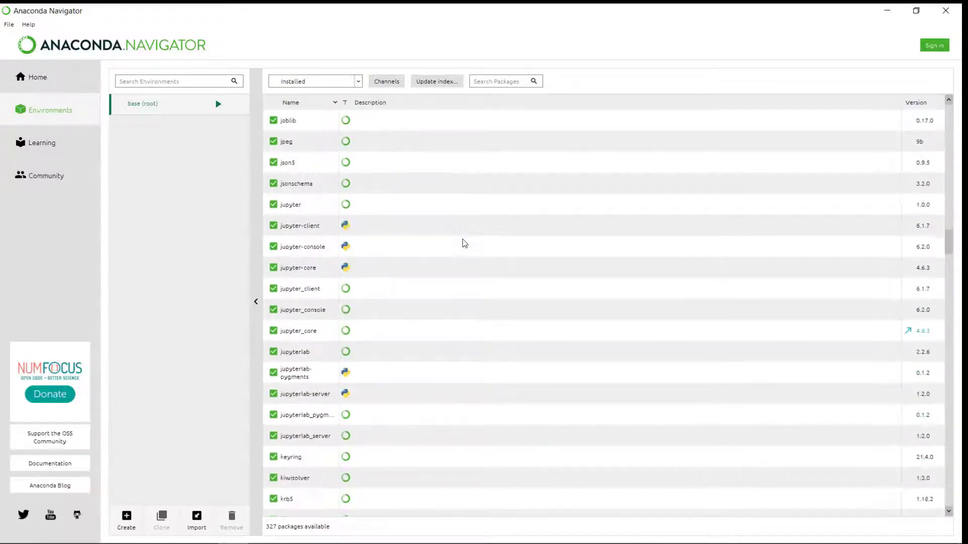
{"action": "scroll", "coordinate": [465, 243], "scroll_direction": "down", "scroll_amount": 20}
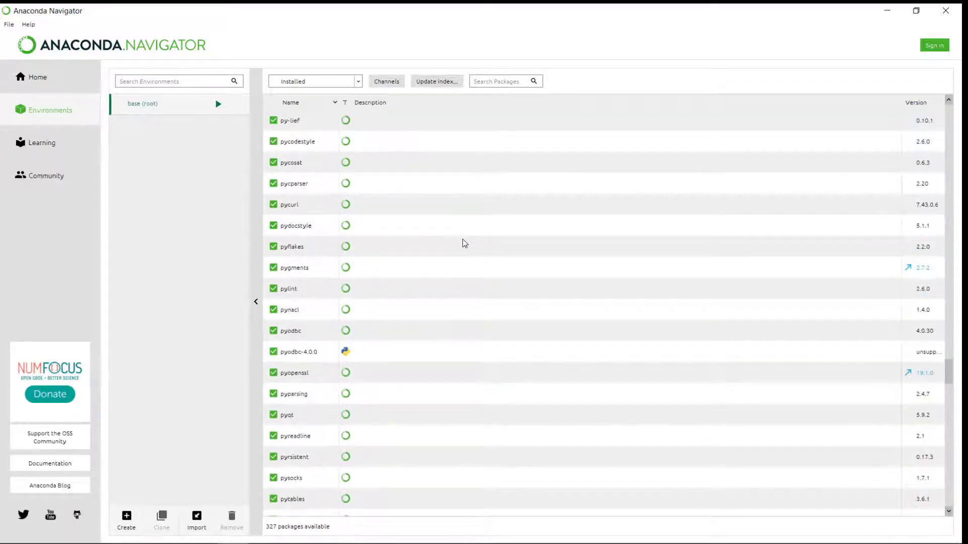
{"action": "scroll", "coordinate": [465, 244], "scroll_direction": "down", "scroll_amount": 15}
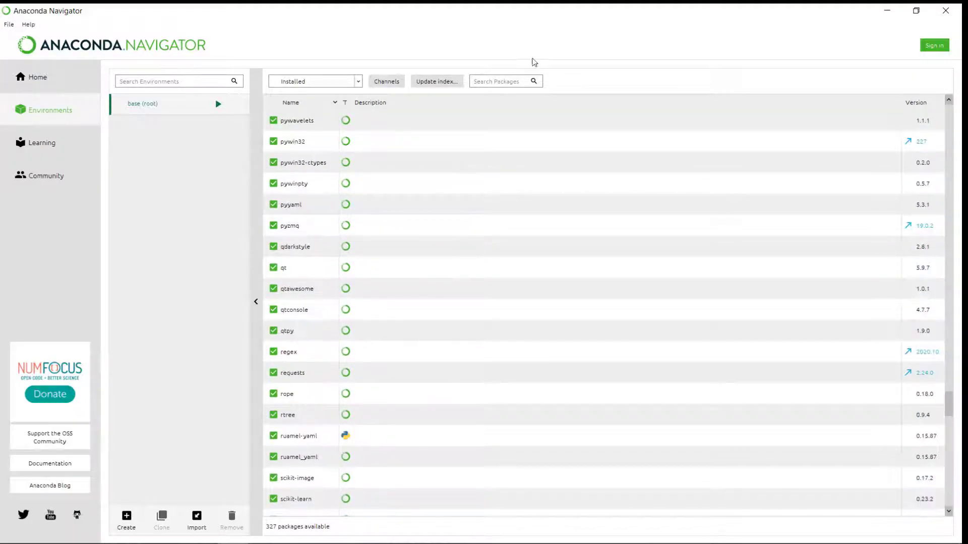
Step: Search the installed packages for "mat" and for "numpy", and clear the search
{"action": "left_click", "coordinate": [476, 78]}
{"action": "type", "text": "mat"}
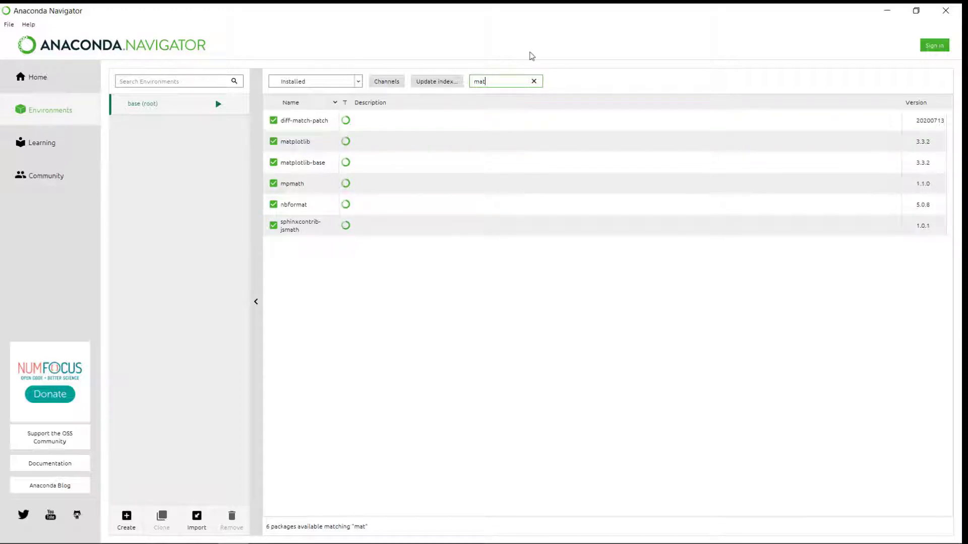
{"action": "key", "text": "BackSpace"}
{"action": "key", "text": "BackSpace"}
{"action": "key", "text": "BackSpace"}
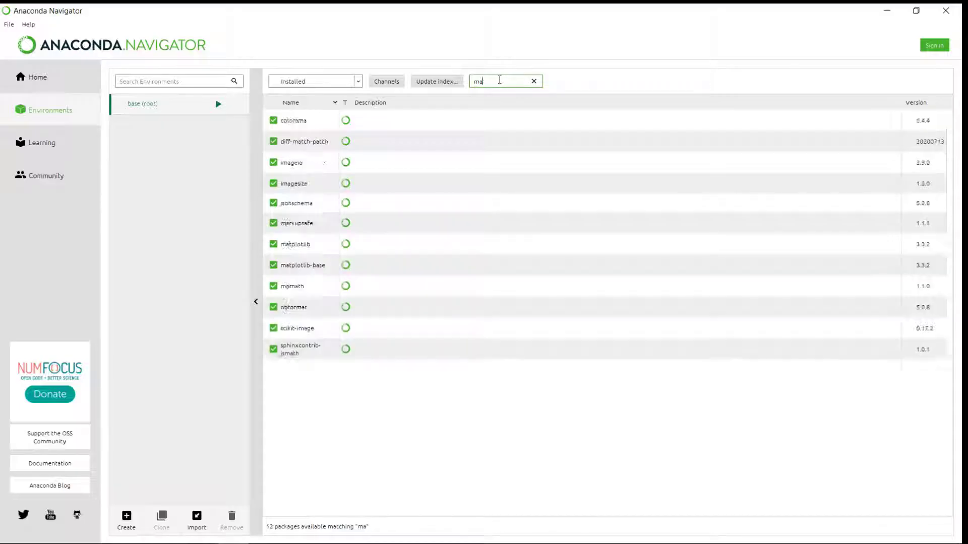
{"action": "type", "text": "numpy"}
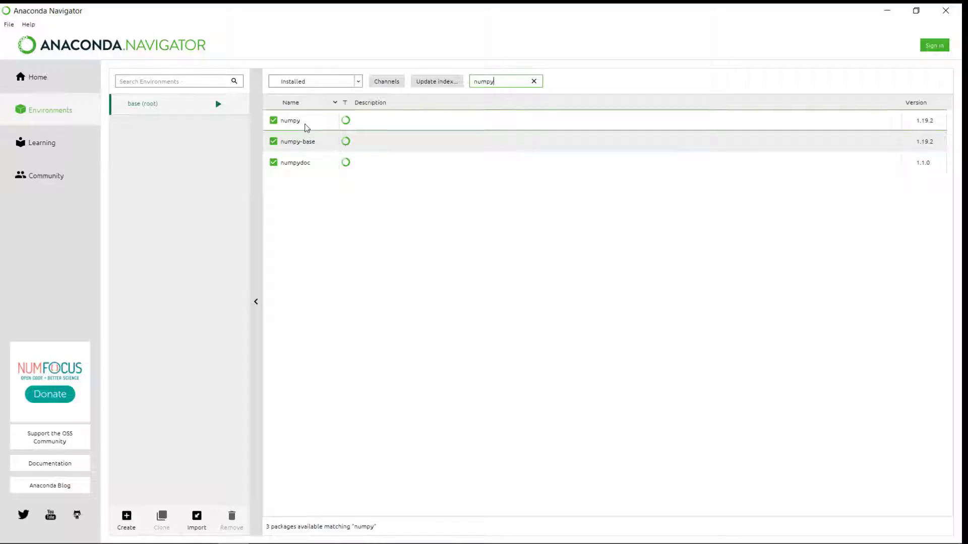
{"action": "left_click", "coordinate": [534, 82]}
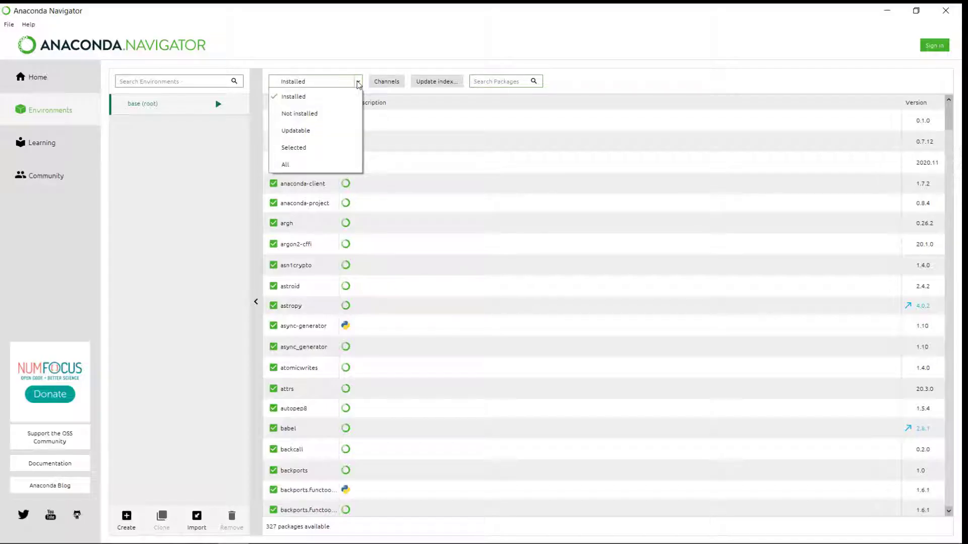
Step: Search the installed packages of the base (root) environment for "opencv"
{"action": "left_click", "coordinate": [145, 215]}
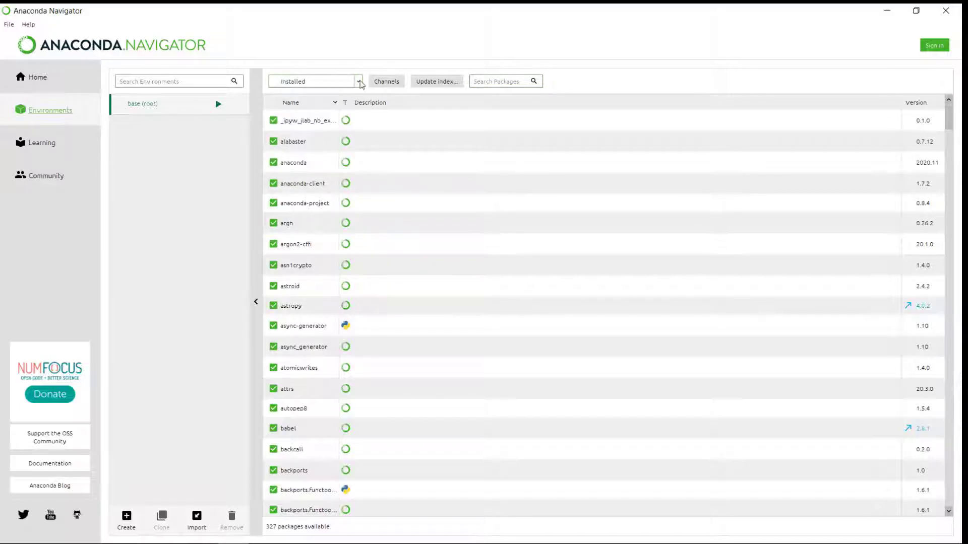
{"action": "left_click", "coordinate": [472, 77]}
{"action": "left_click", "coordinate": [423, 129]}
{"action": "type", "text": "open"}
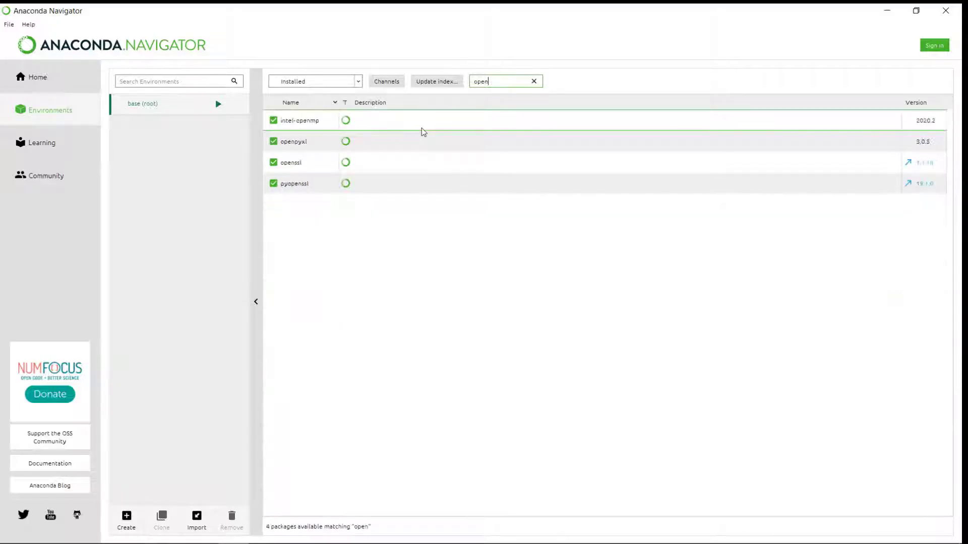
{"action": "type", "text": "cv"}
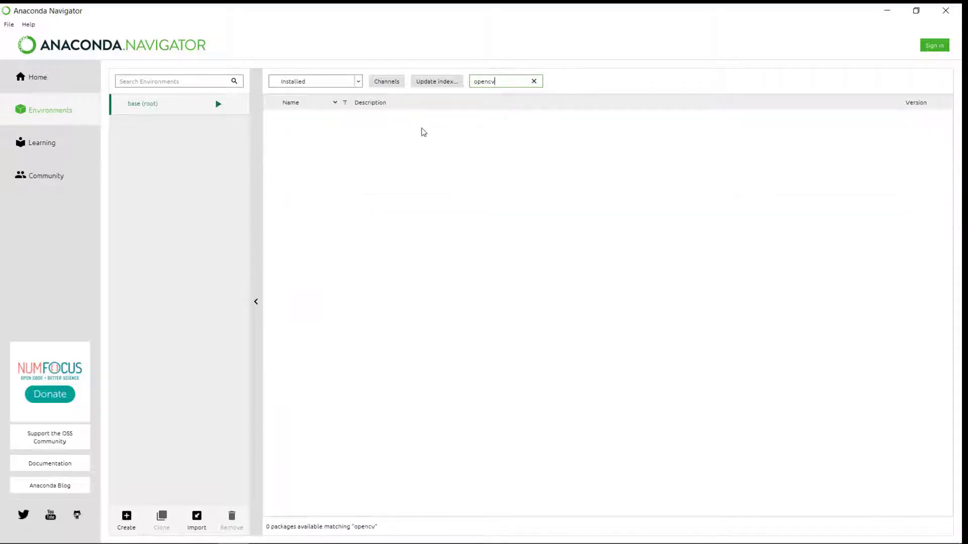
Step: Filter the opencv search to packages that are not installed and mark the opencv package for installation
{"action": "left_click", "coordinate": [342, 86]}
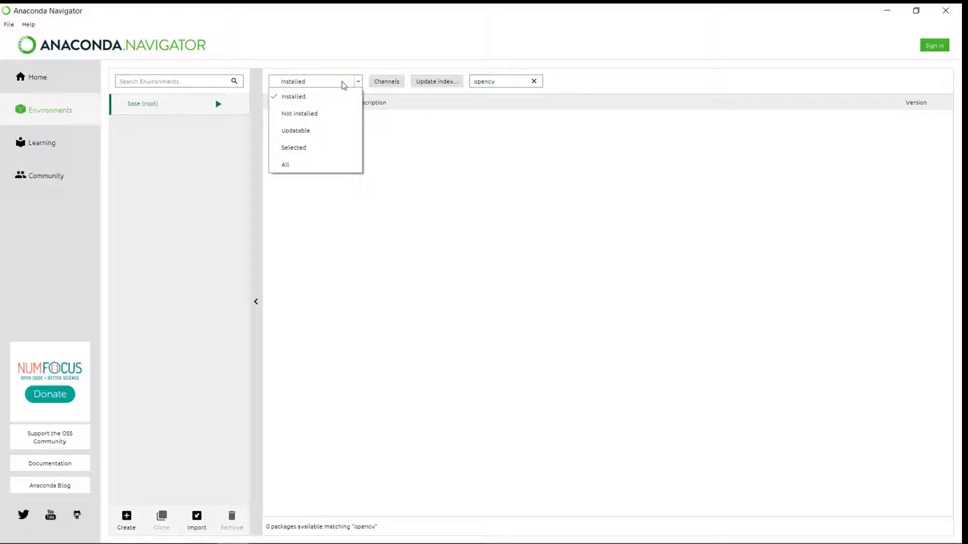
{"action": "left_click", "coordinate": [313, 114]}
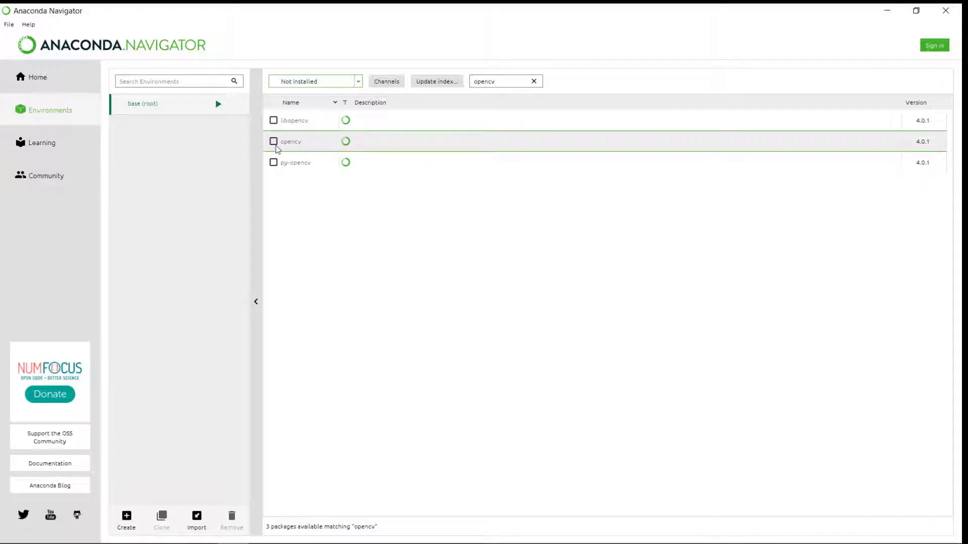
{"action": "left_click", "coordinate": [274, 143]}
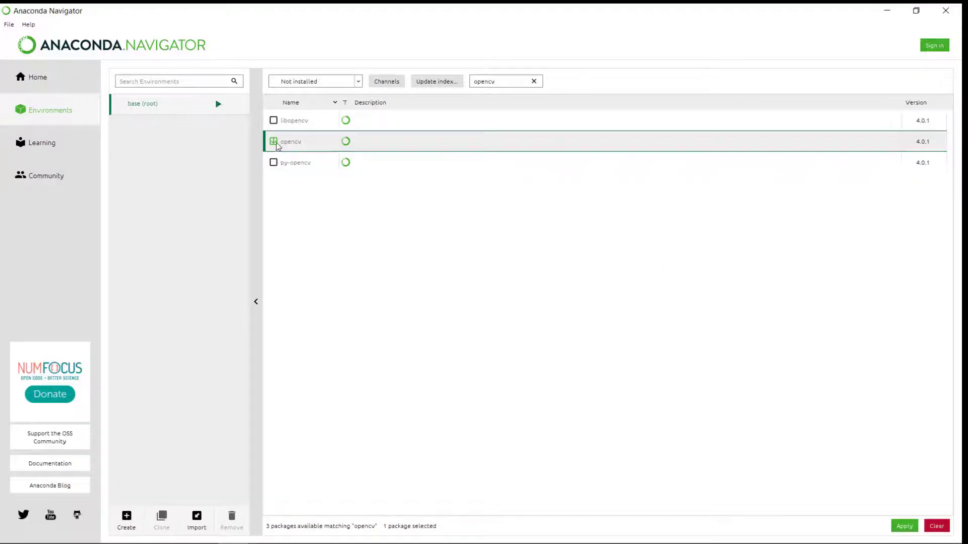
Step: Unmark the opencv package for installation and clear the package search
{"action": "left_click", "coordinate": [273, 142]}
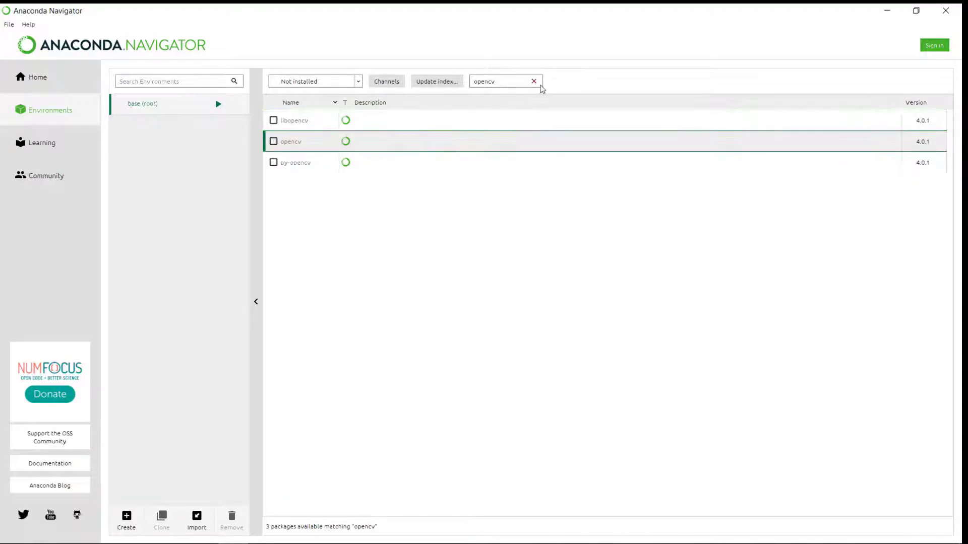
{"action": "left_click", "coordinate": [534, 81]}
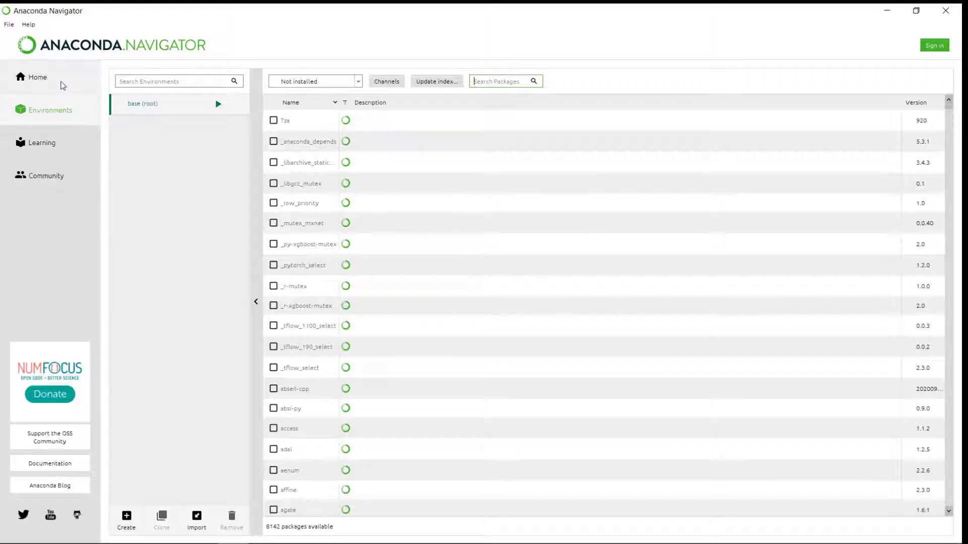
Step: Return to the Home page of applications and quit Anaconda Navigator, confirming the exit
{"action": "left_click", "coordinate": [63, 86]}
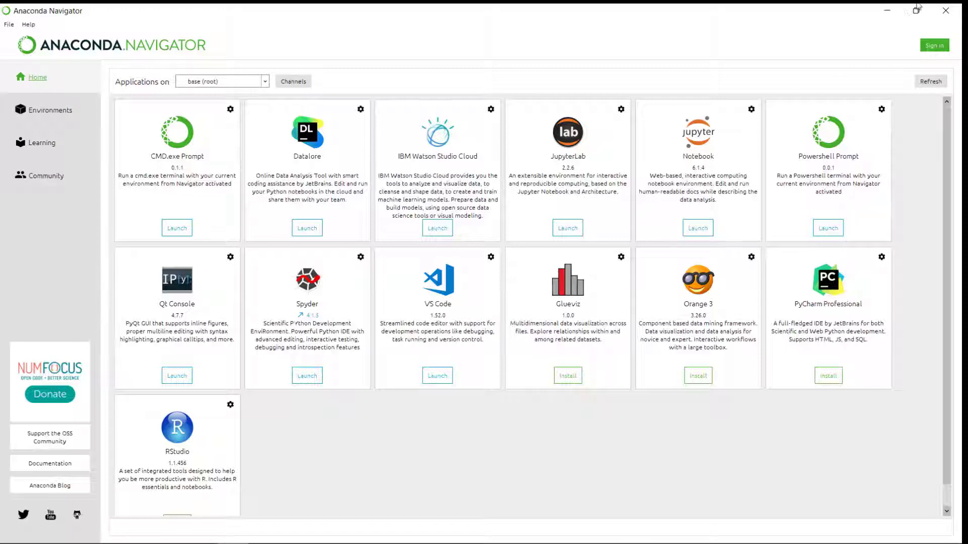
{"action": "key", "text": "alt+F4"}
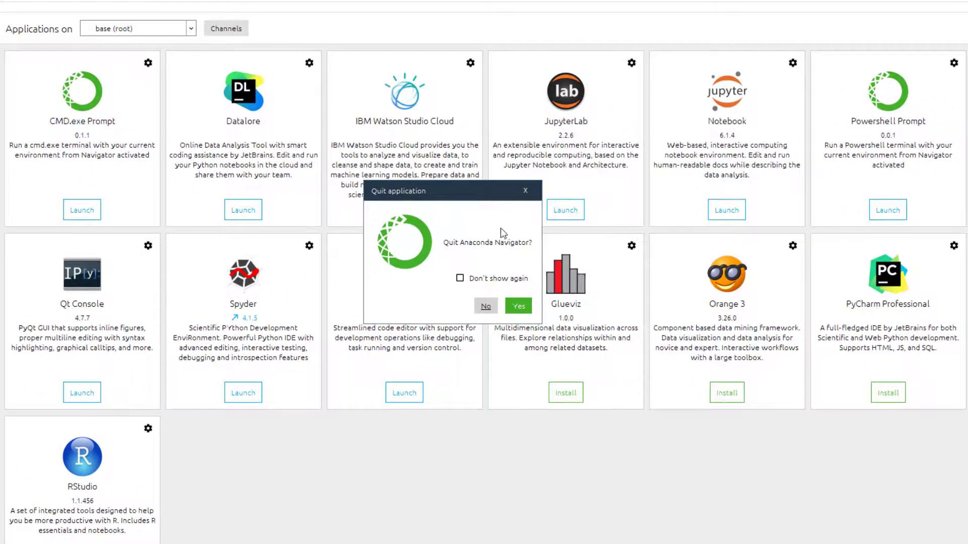
{"action": "left_click", "coordinate": [517, 309]}
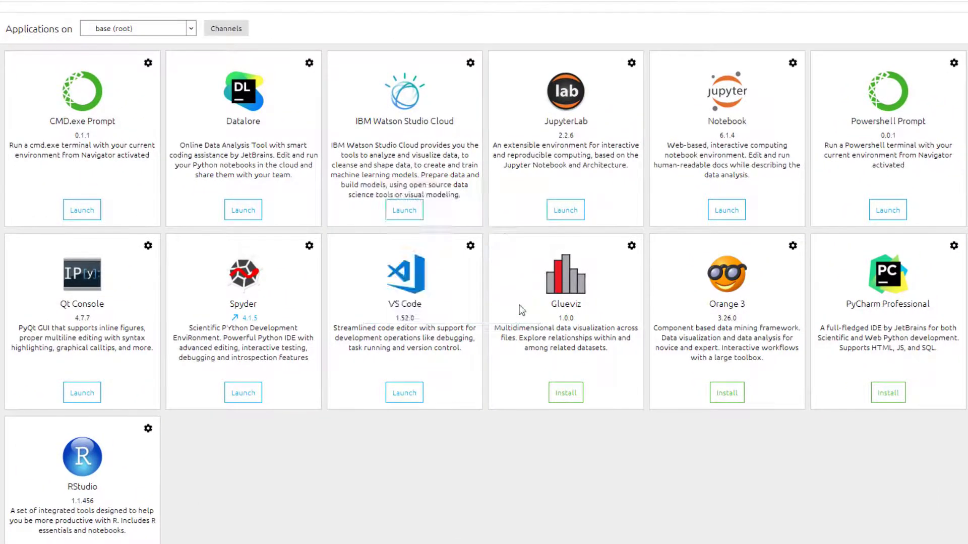
Step: Launch Spyder (Anaconda3) from the Anaconda3 (64-bit) folder among the installed Windows programs
{"action": "key", "text": "super"}
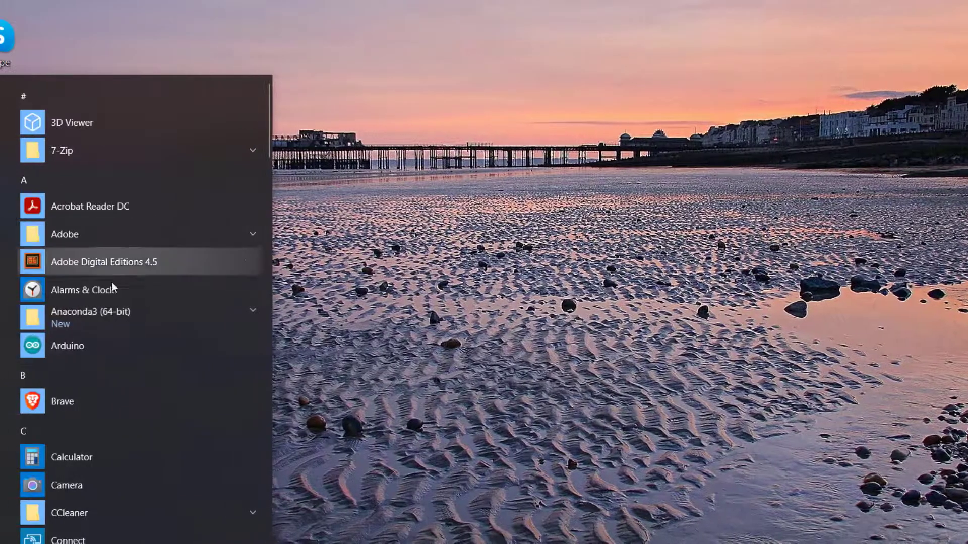
{"action": "left_click", "coordinate": [71, 317]}
{"action": "scroll", "coordinate": [112, 473], "scroll_direction": "down", "scroll_amount": 2}
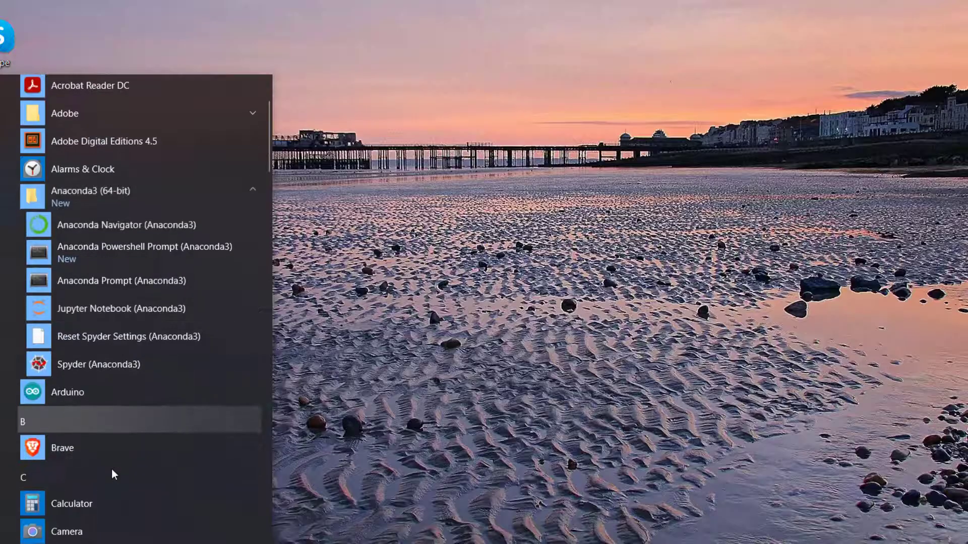
{"action": "scroll", "coordinate": [159, 379], "scroll_direction": "up", "scroll_amount": 2}
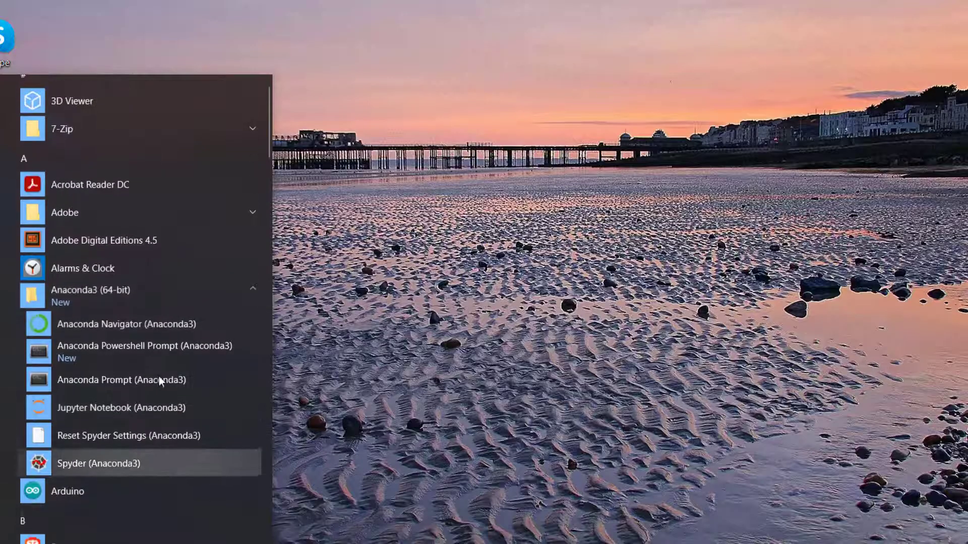
{"action": "scroll", "coordinate": [159, 379], "scroll_direction": "down", "scroll_amount": 1}
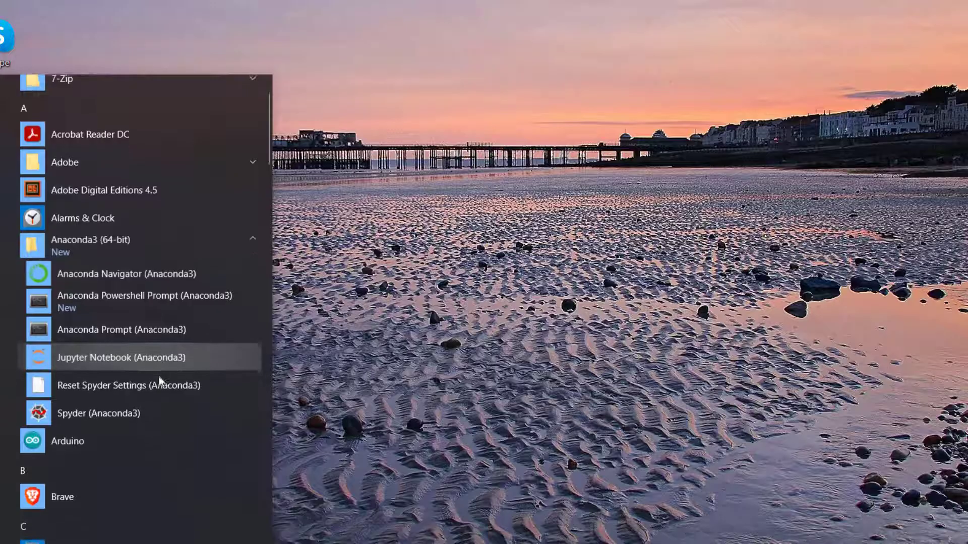
{"action": "scroll", "coordinate": [159, 376], "scroll_direction": "down", "scroll_amount": 1}
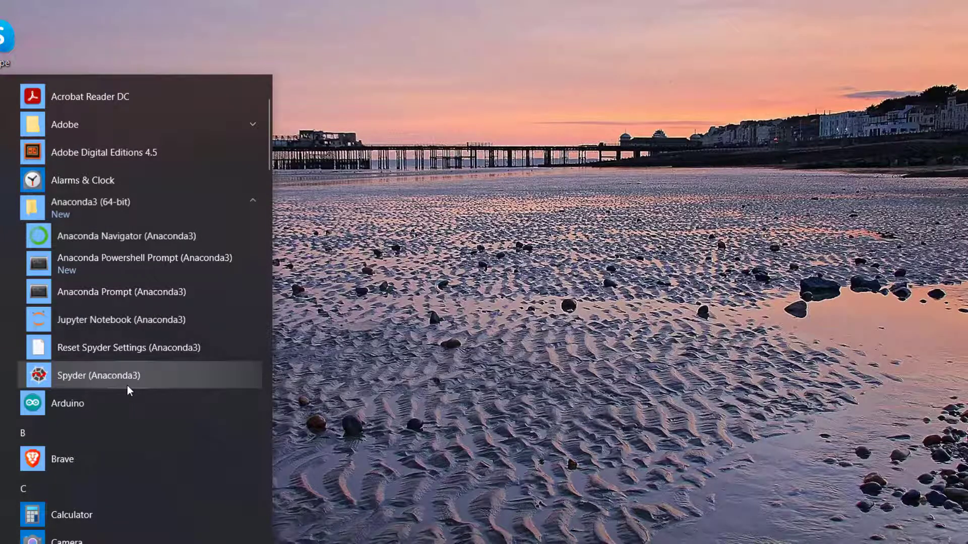
{"action": "left_click", "coordinate": [76, 377]}
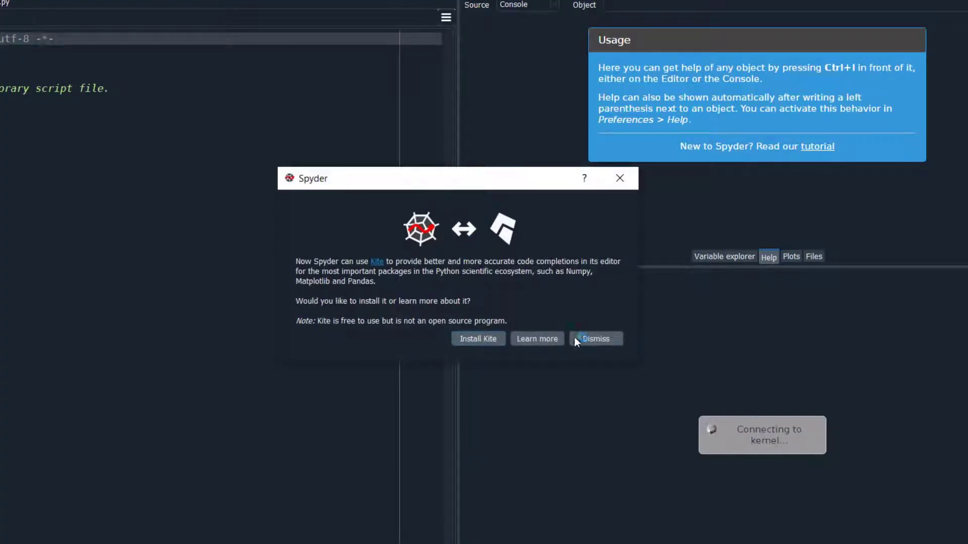
Step: Dismiss the offer to install Kite and widen the code editor pane
{"action": "left_click", "coordinate": [605, 338]}
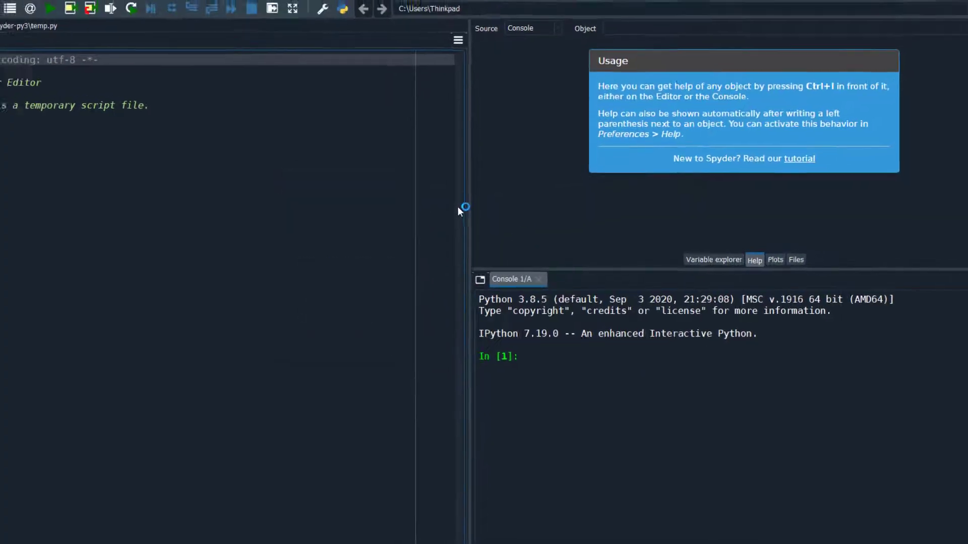
{"action": "left_click_drag", "start_coordinate": [465, 207], "coordinate": [537, 205]}
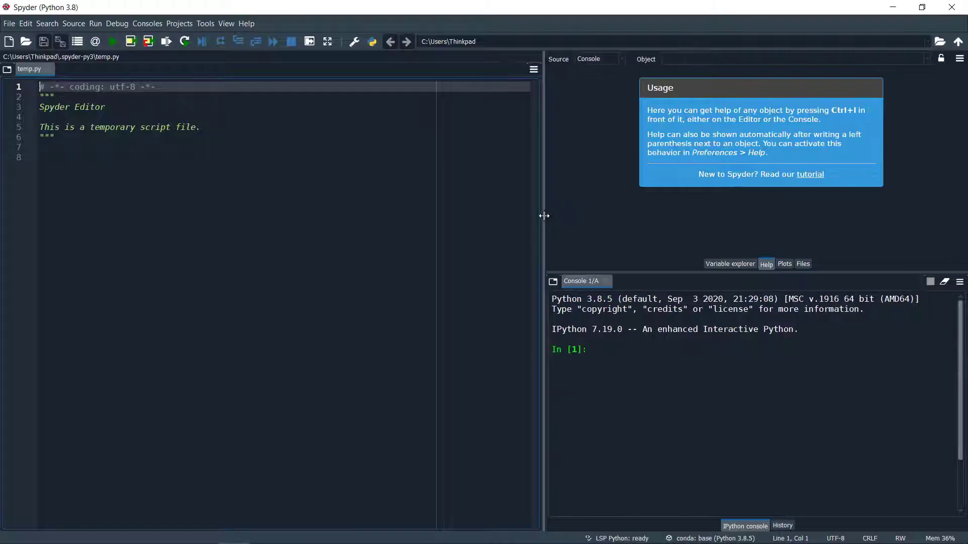
{"action": "left_click", "coordinate": [580, 335]}
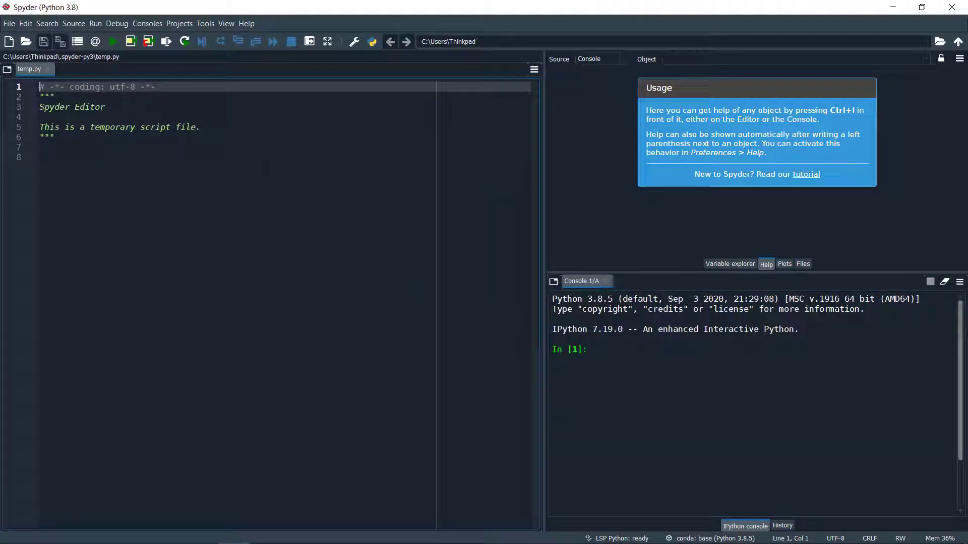
Step: Add the line "import numpy as np" below the docstring in temp.py
{"action": "left_click", "coordinate": [239, 134]}
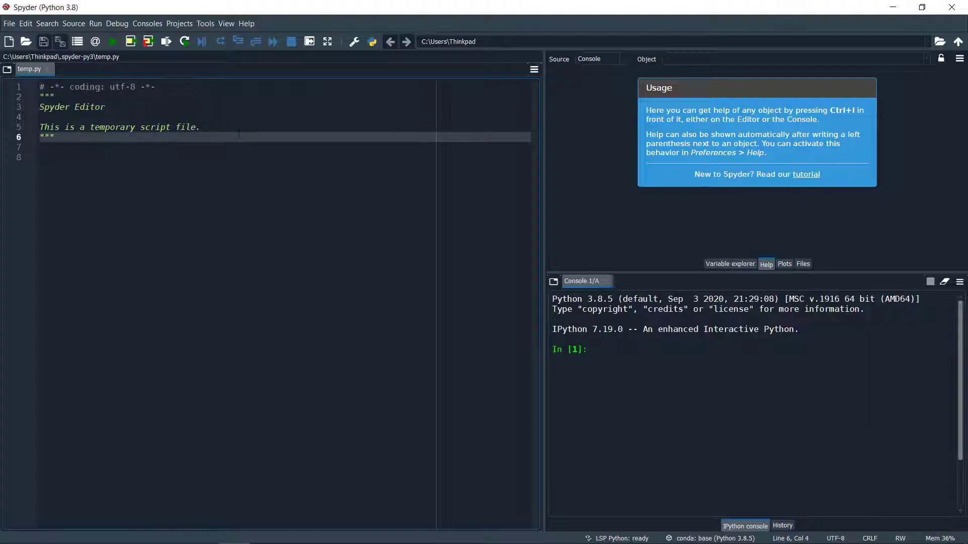
{"action": "left_click", "coordinate": [179, 156]}
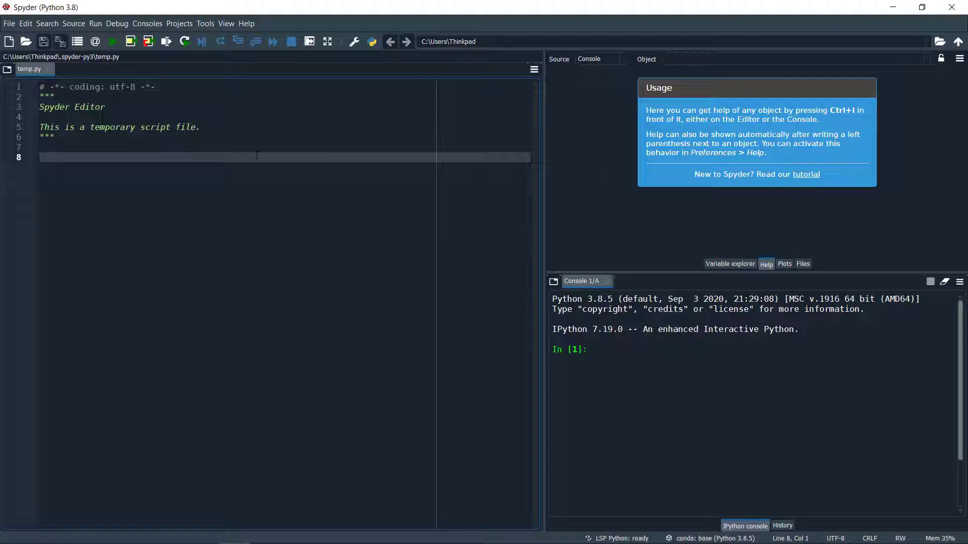
{"action": "type", "text": "import "}
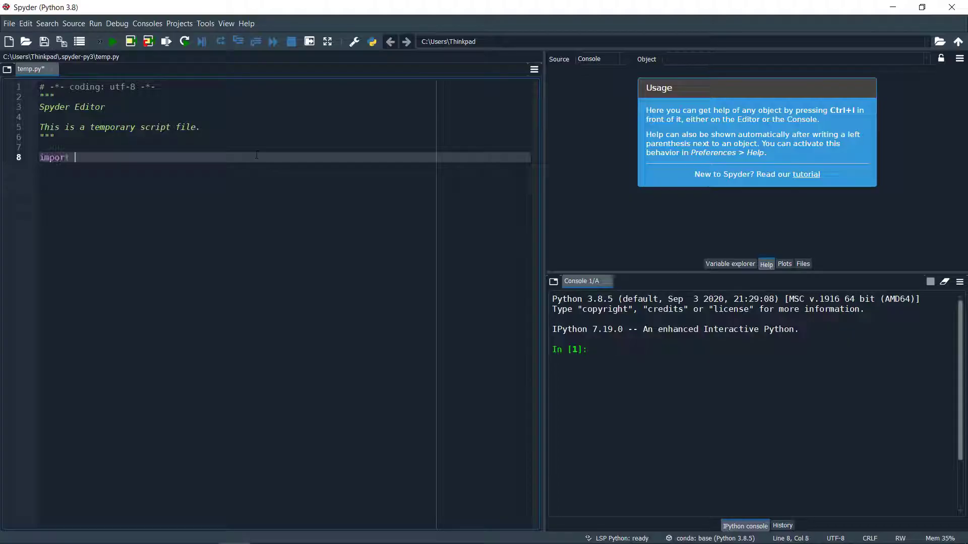
{"action": "type", "text": "num"}
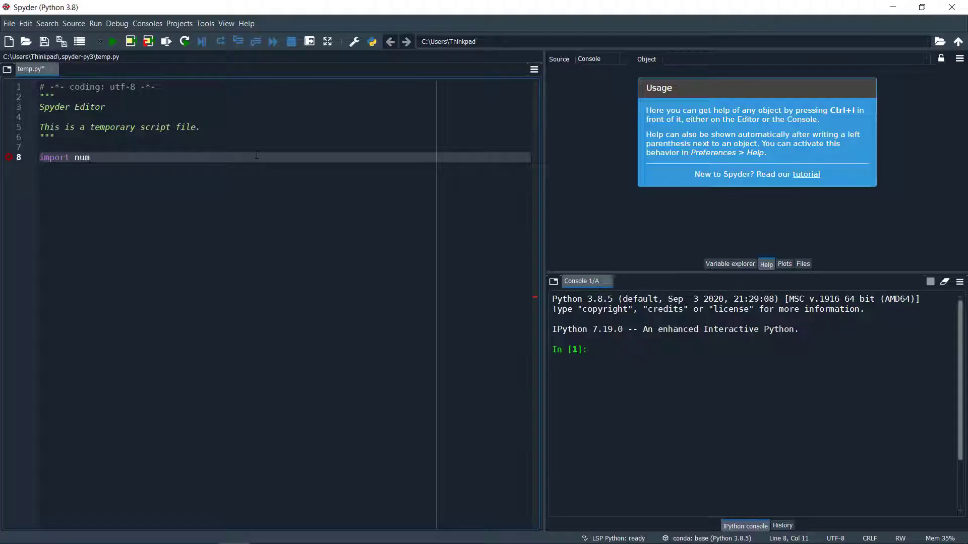
{"action": "type", "text": "ypy as np"}
{"action": "key", "text": "Return"}
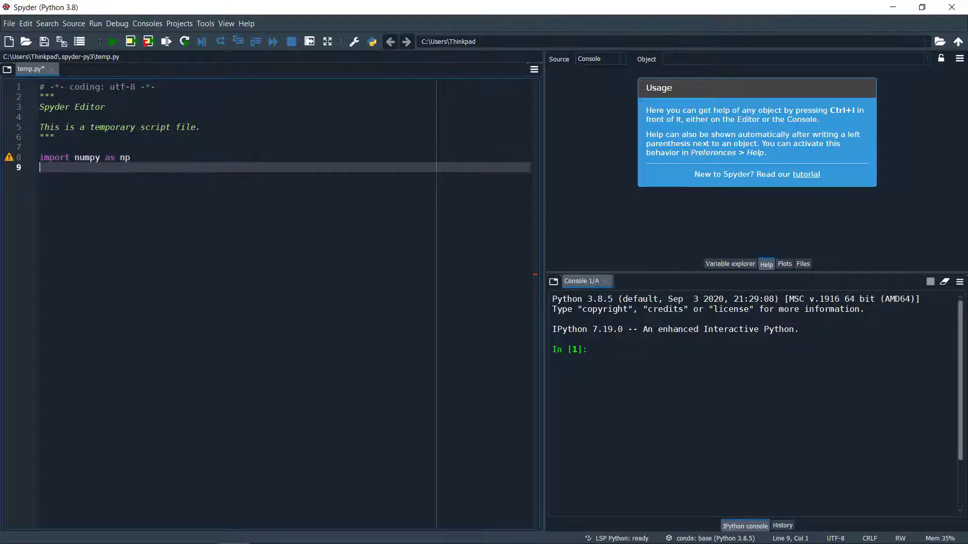
Step: Add the line "a=np.zeros((3,3))" after a blank line below the import, and save temp.py
{"action": "key", "text": "Return"}
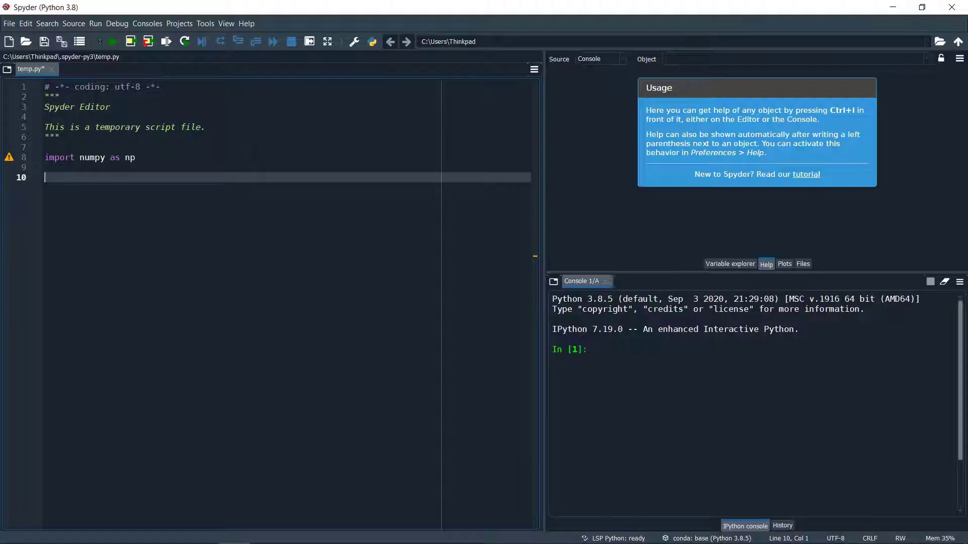
{"action": "type", "text": "a=np.zeo"}
{"action": "key", "text": "BackSpace"}
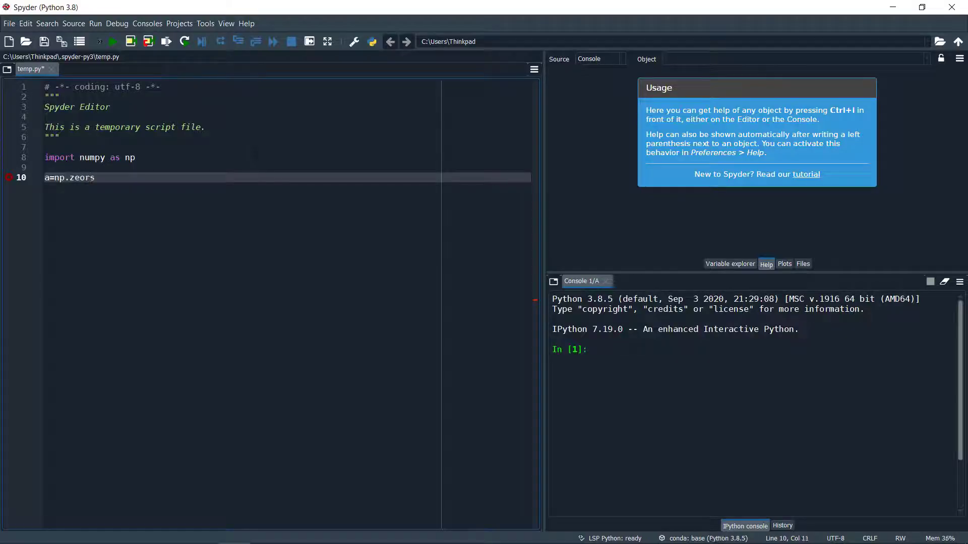
{"action": "type", "text": "ros((3,3))"}
{"action": "key", "text": "ctrl+s"}
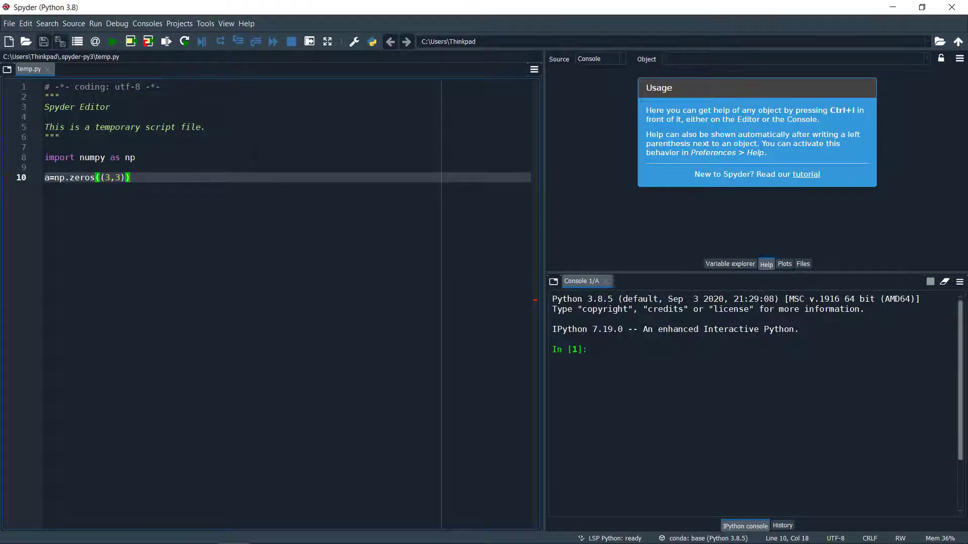
Step: Add the line "b=np.ones((4,4))" after a blank line below the definition of a
{"action": "key", "text": "Return"}
{"action": "key", "text": "Return"}
{"action": "type", "text": "b="}
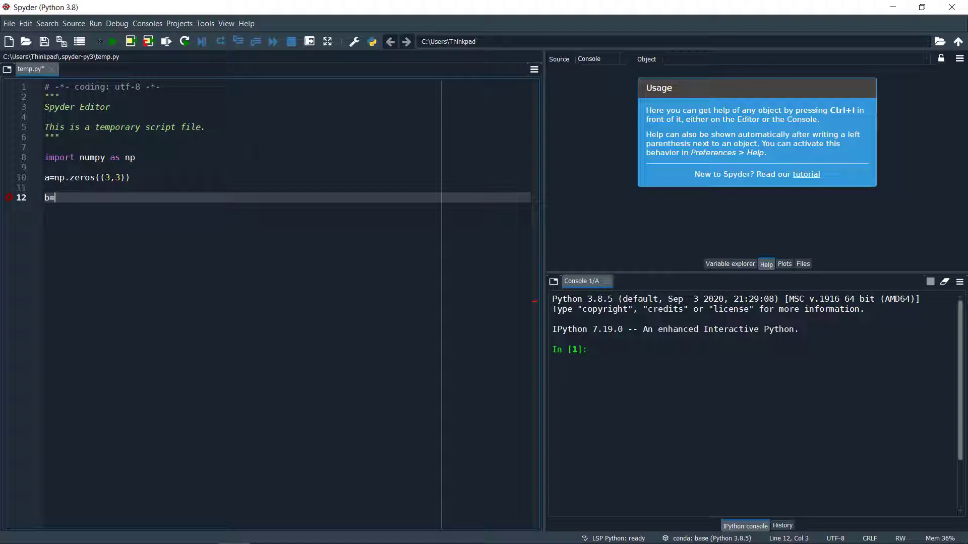
{"action": "type", "text": "np.ones(("}
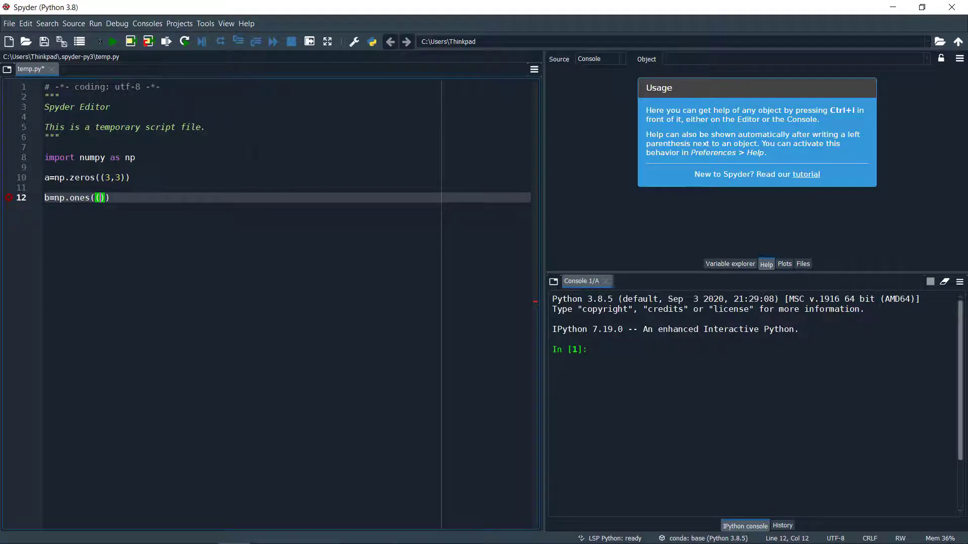
{"action": "type", "text": "4,4,)"}
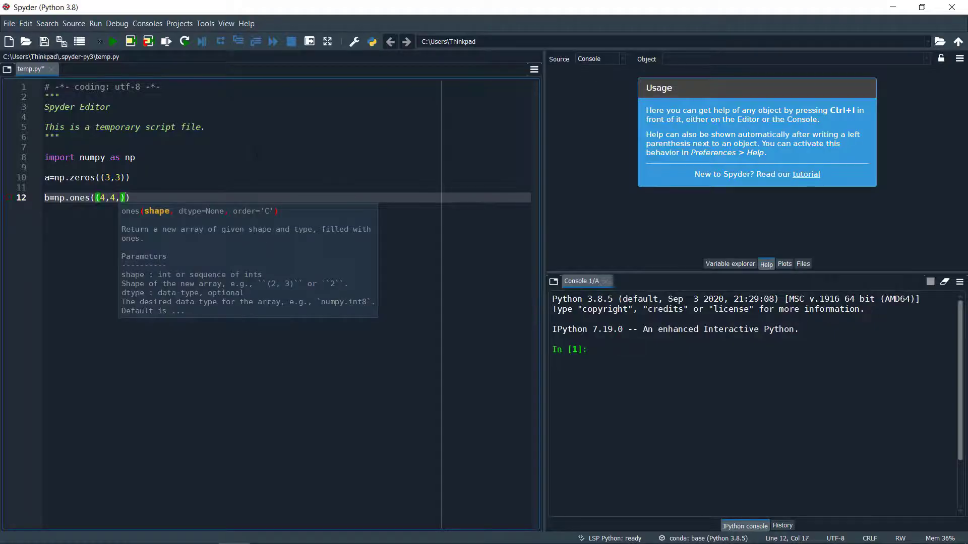
{"action": "key", "text": "Left"}
{"action": "key", "text": "BackSpace"}
{"action": "key", "text": "End"}
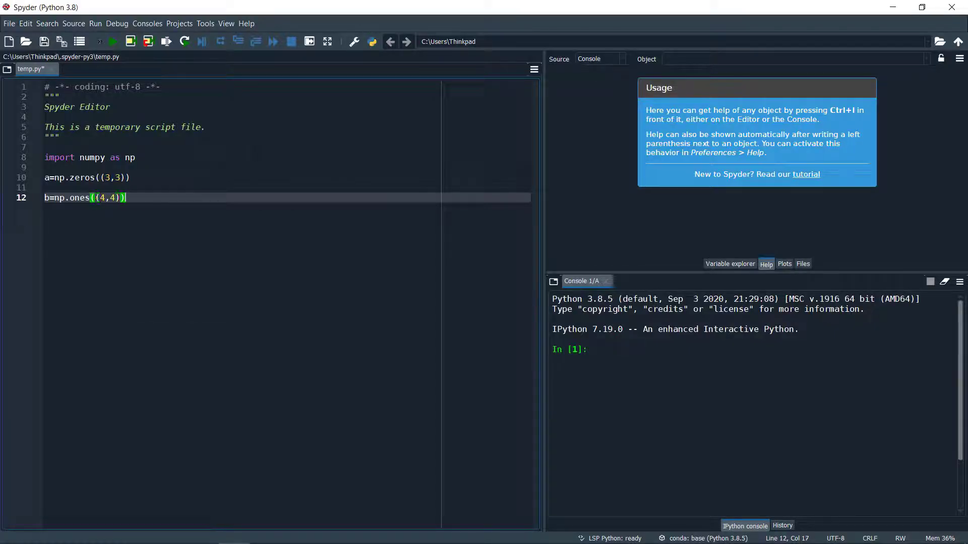
Step: Begin a print() statement after a blank line below the definition of b
{"action": "key", "text": "Return"}
{"action": "key", "text": "Return"}
{"action": "type", "text": "p"}
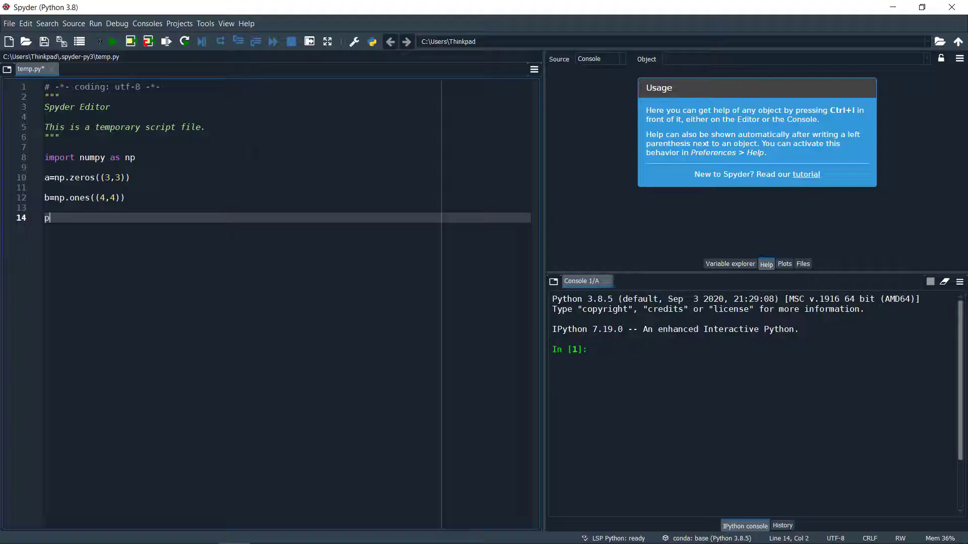
{"action": "type", "text": "rint("}
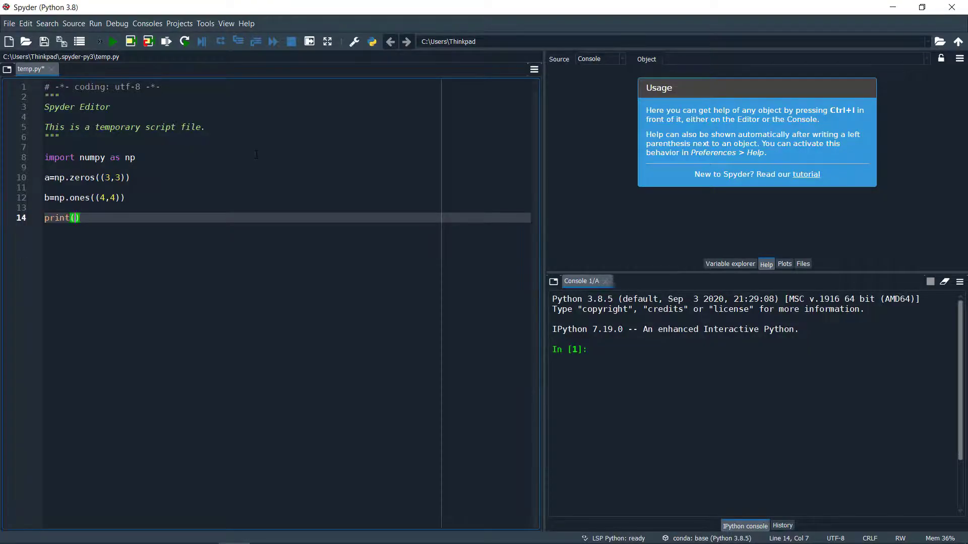